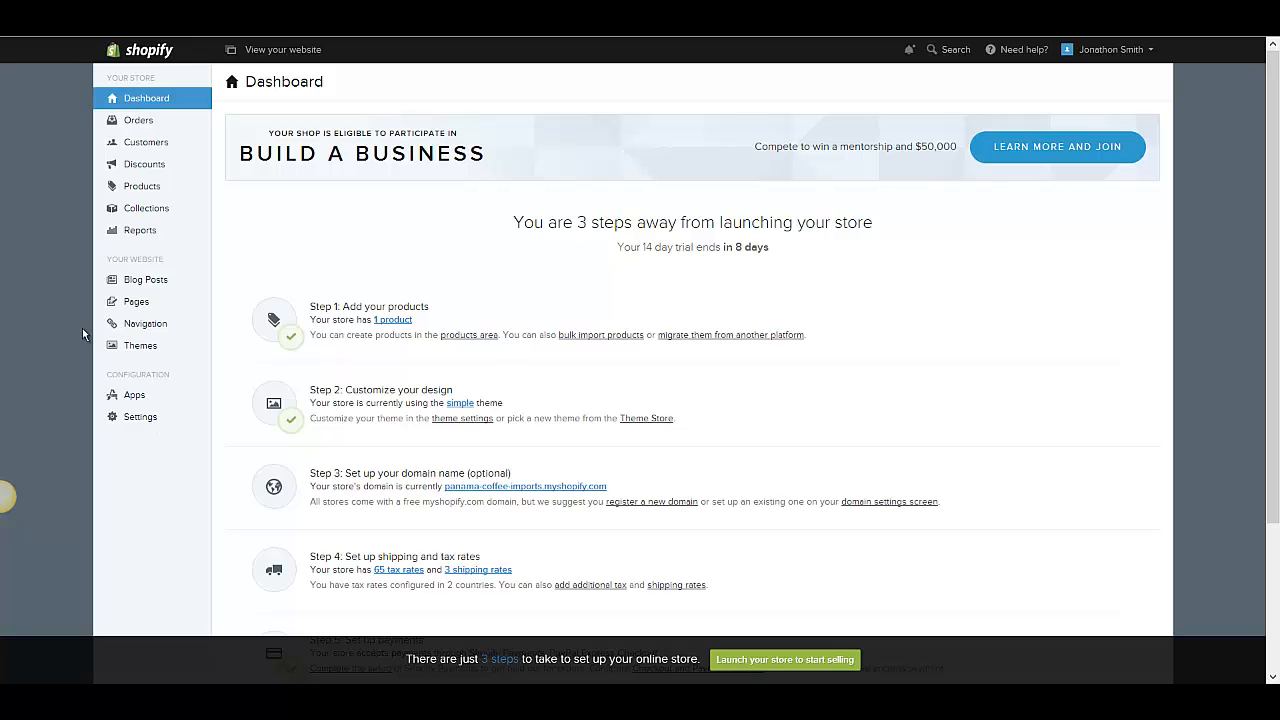
- Open the Products section and start adding a new product, viewing the Add product form
{"action": "left_click", "coordinate": [195, 193]}
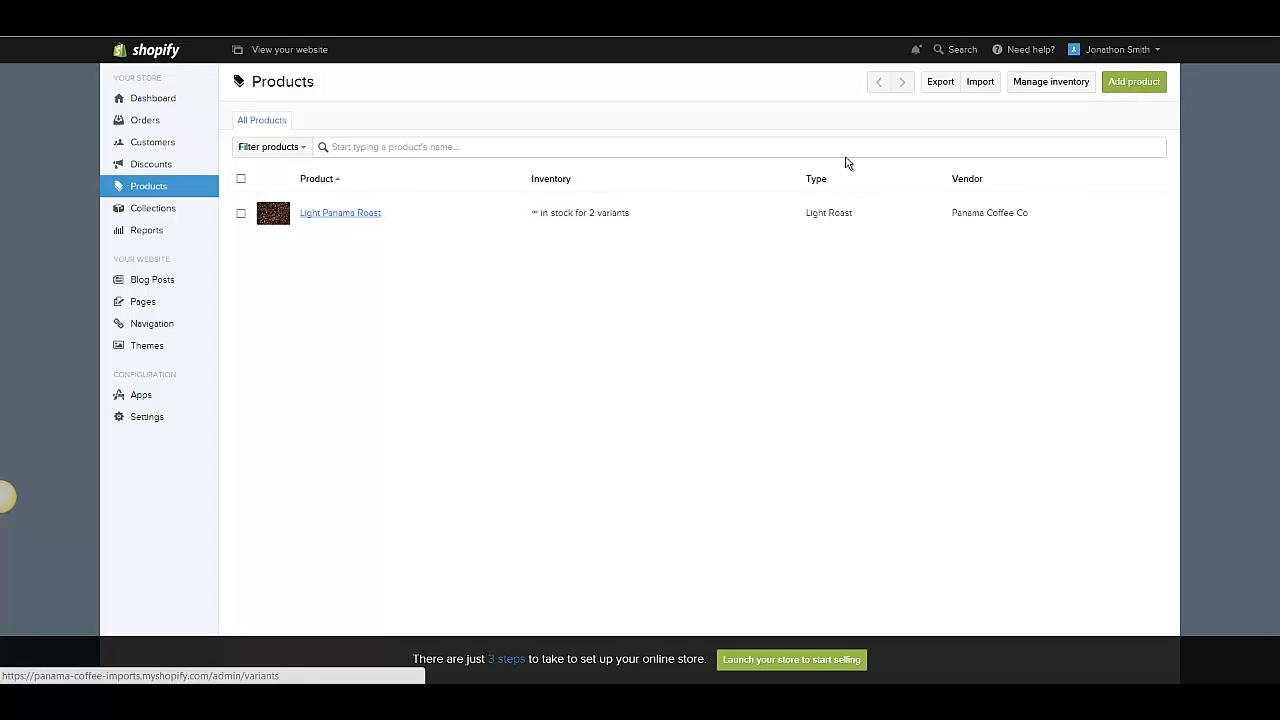
{"action": "left_click", "coordinate": [1137, 83]}
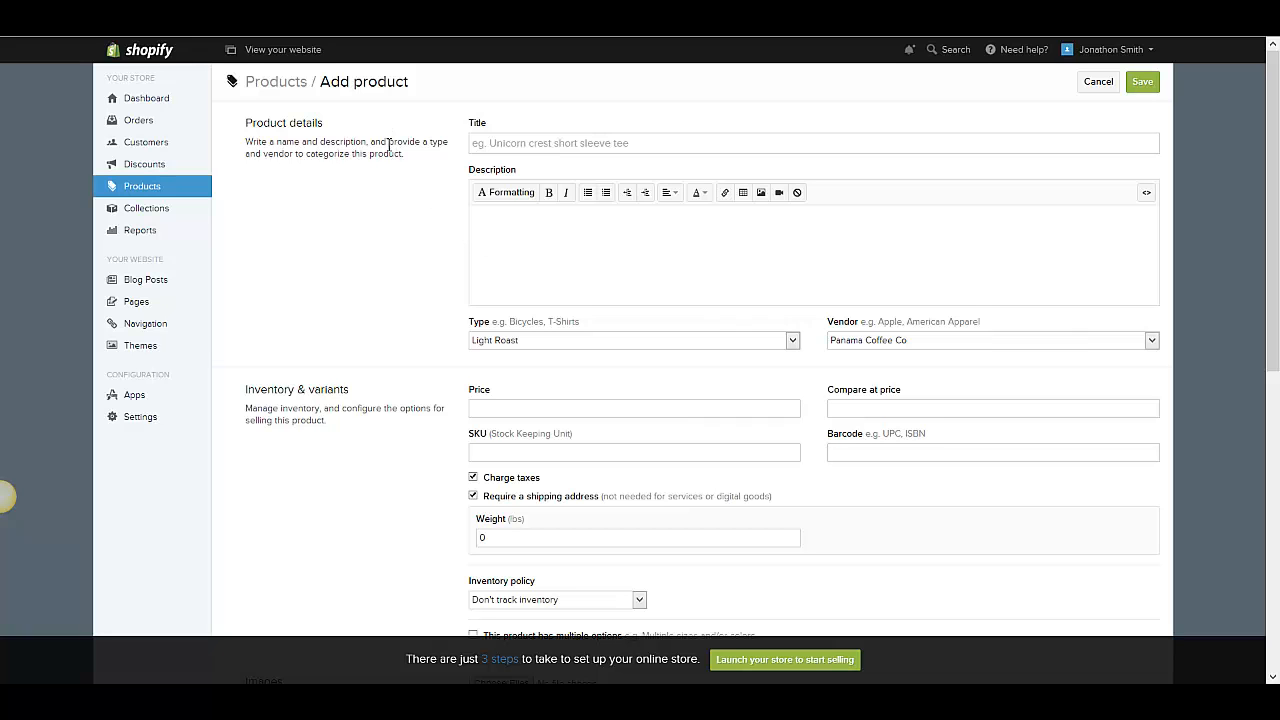
{"action": "scroll", "coordinate": [443, 143], "scroll_direction": "down", "scroll_amount": 3}
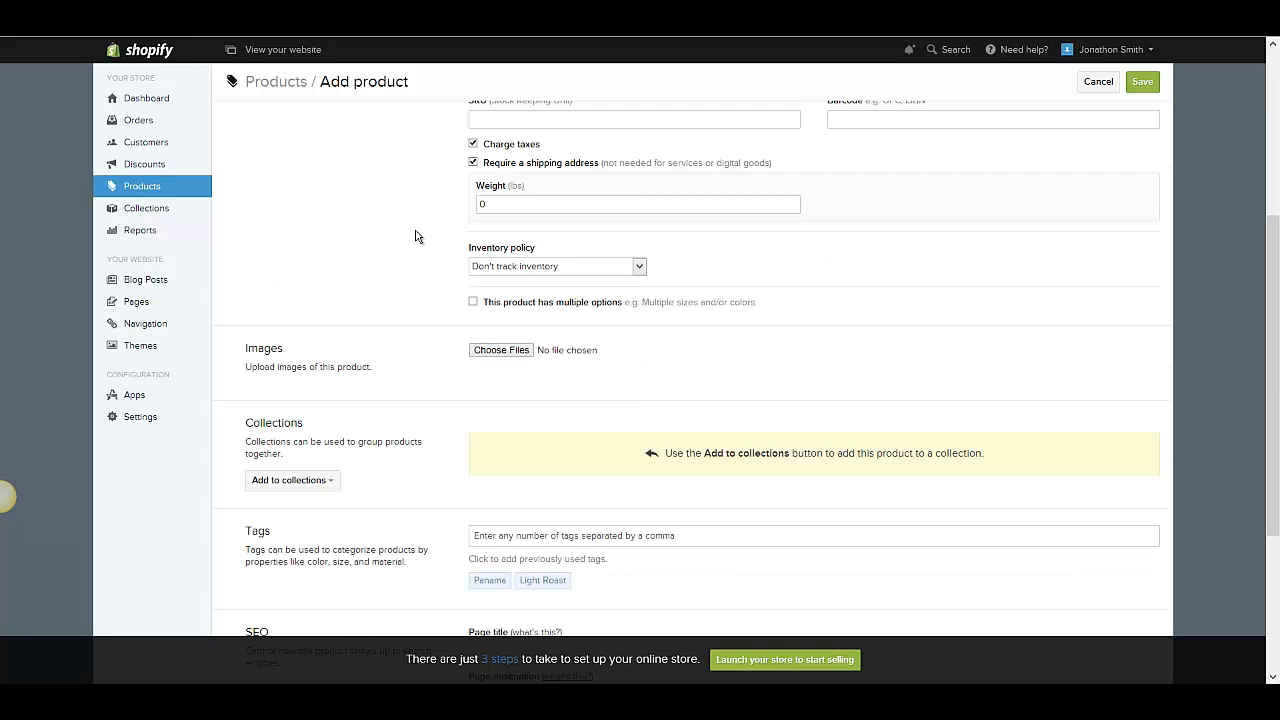
{"action": "scroll", "coordinate": [440, 150], "scroll_direction": "up", "scroll_amount": 3}
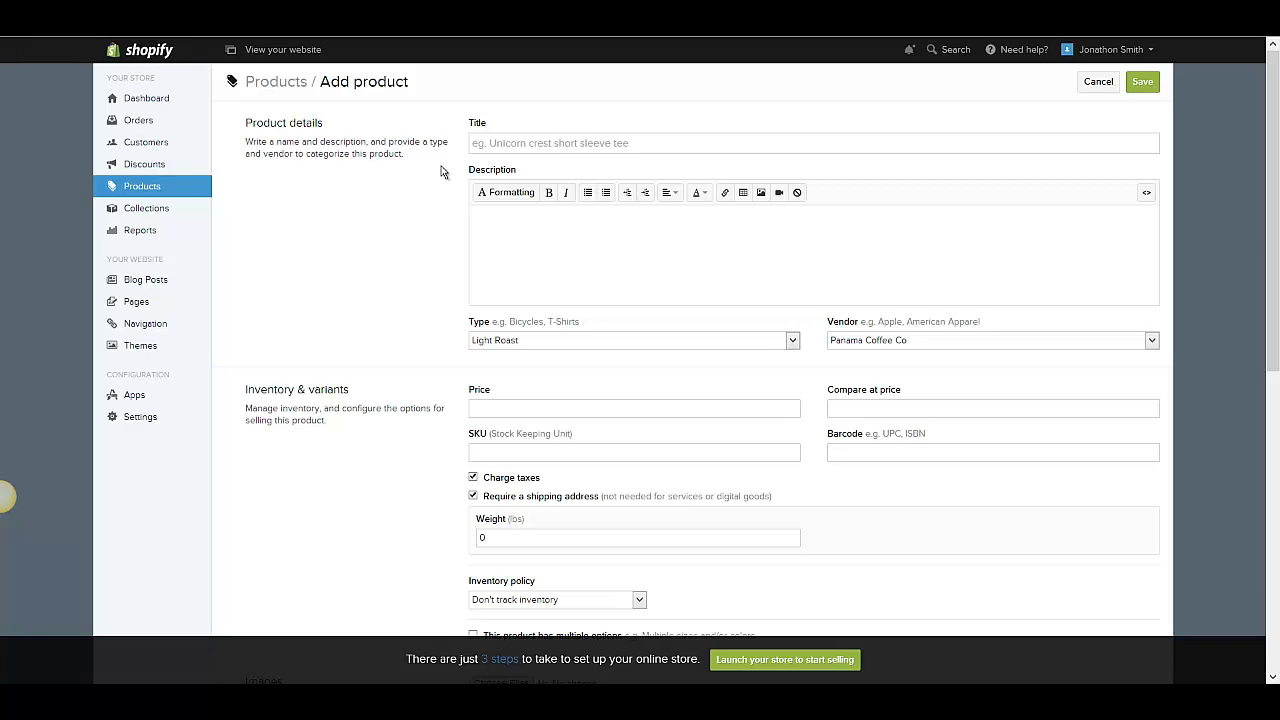
- Examine the product details fields: title, description, type and vendor
{"action": "left_click", "coordinate": [519, 254]}
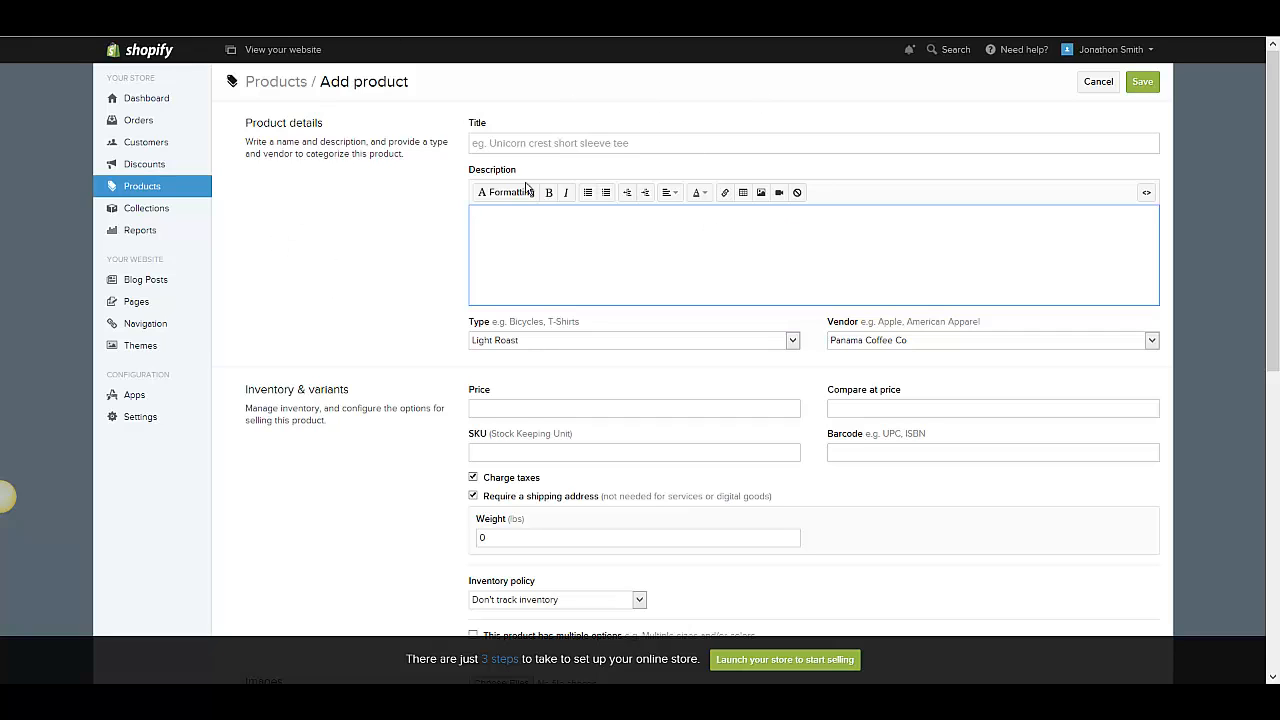
{"action": "left_click", "coordinate": [597, 143]}
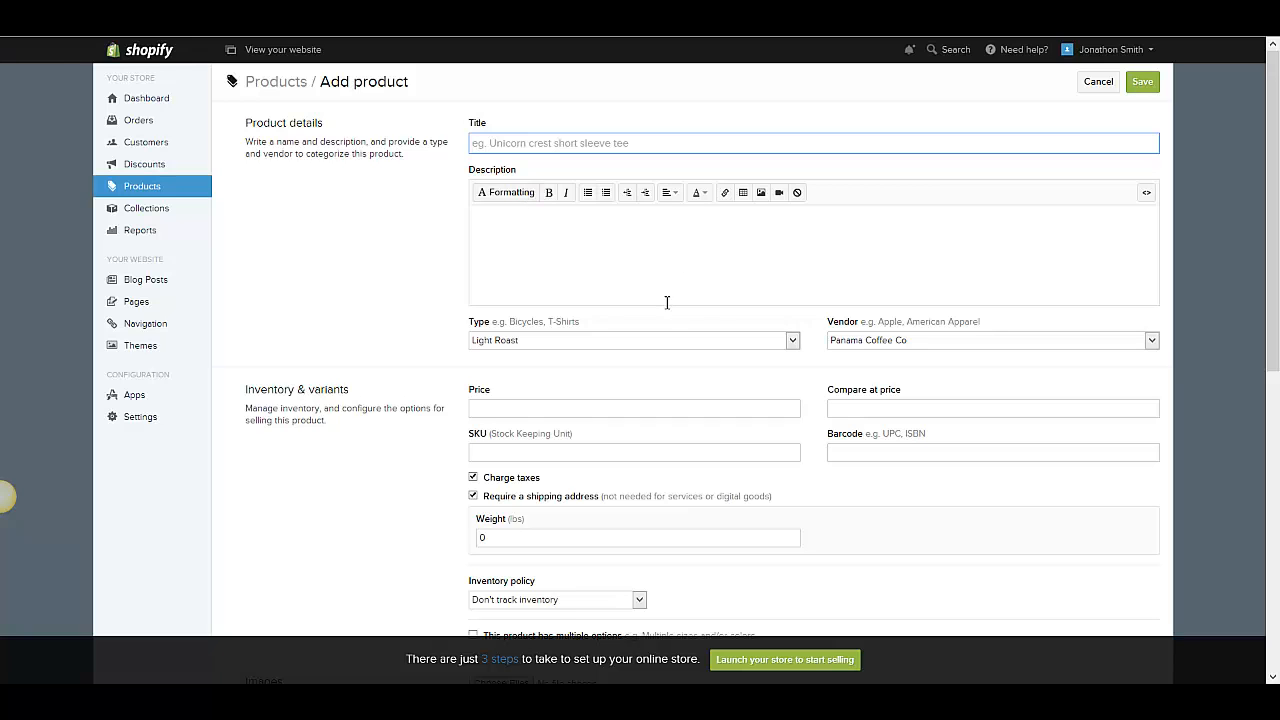
{"action": "scroll", "coordinate": [667, 302], "scroll_direction": "down", "scroll_amount": 2}
{"action": "left_click_drag", "start_coordinate": [470, 189], "coordinate": [601, 185]}
{"action": "left_click", "coordinate": [562, 183]}
{"action": "triple_click", "coordinate": [562, 183]}
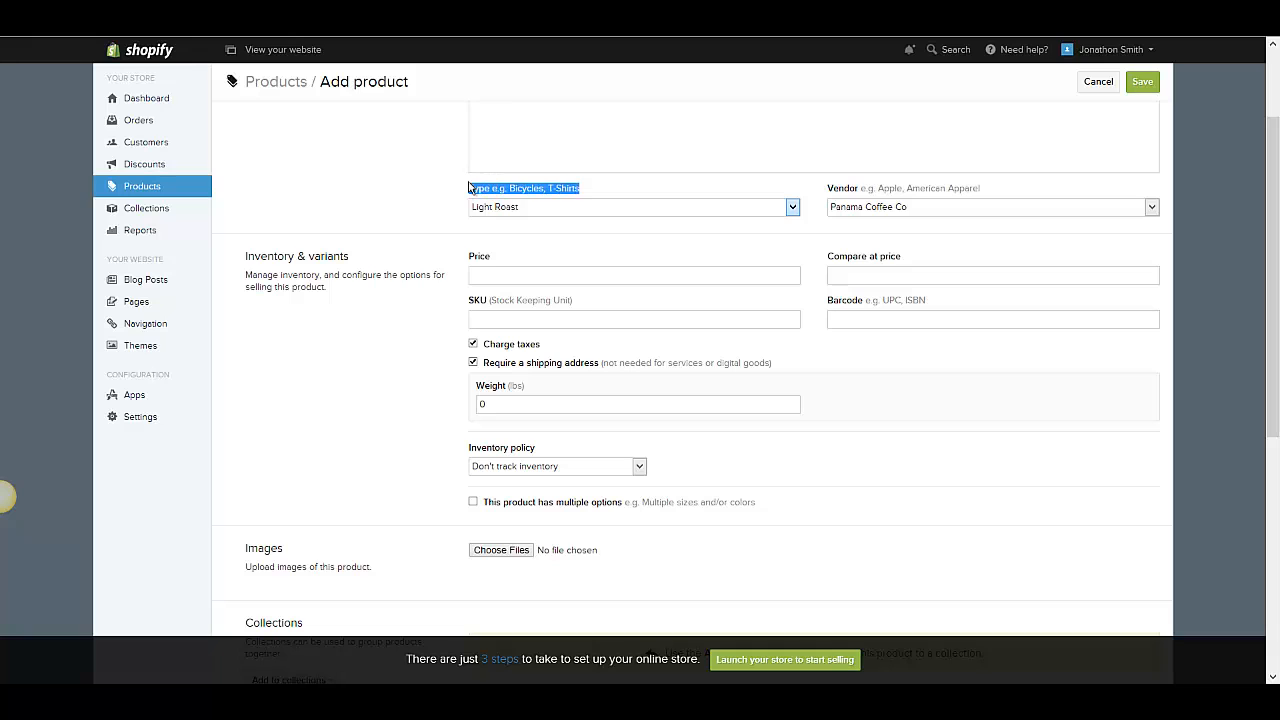
{"action": "left_click", "coordinate": [597, 214]}
{"action": "left_click", "coordinate": [981, 199]}
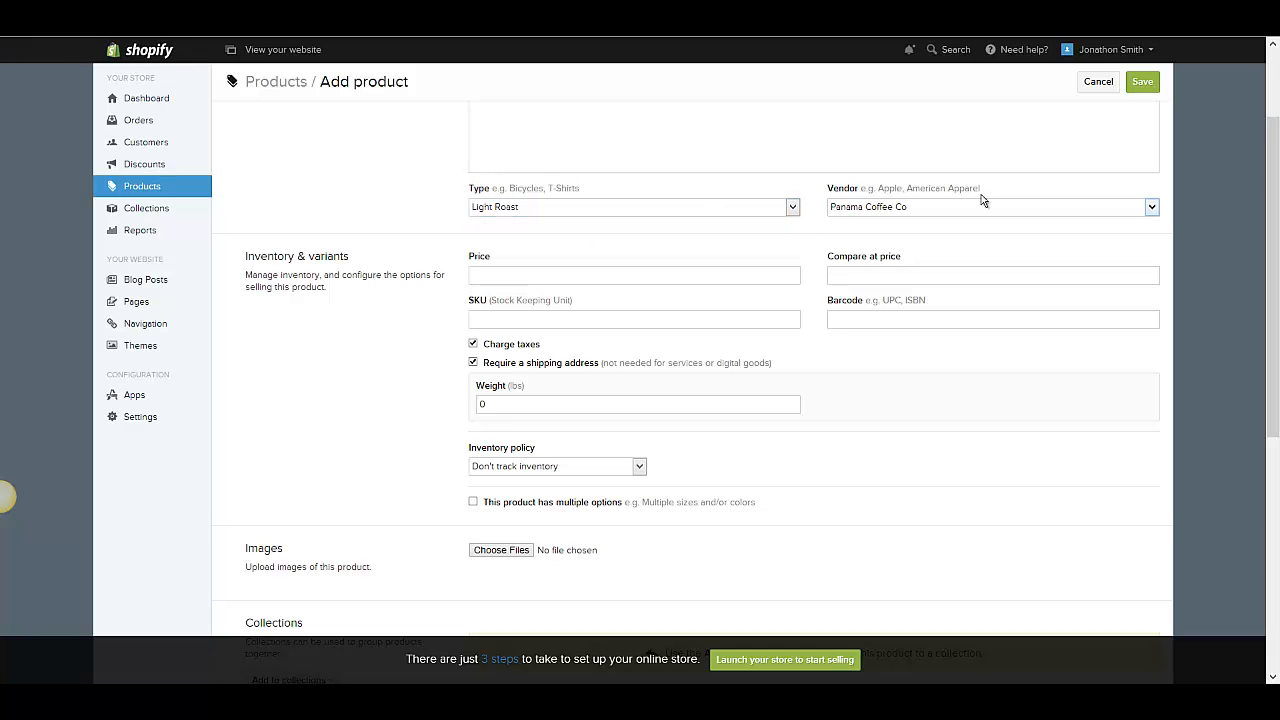
{"action": "left_click_drag", "start_coordinate": [986, 186], "coordinate": [796, 188]}
{"action": "left_click", "coordinate": [860, 195]}
- Examine the inventory and variants fields: price, compare at price, weight and inventory policy
{"action": "scroll", "coordinate": [550, 239], "scroll_direction": "down", "scroll_amount": 1}
{"action": "left_click", "coordinate": [559, 209]}
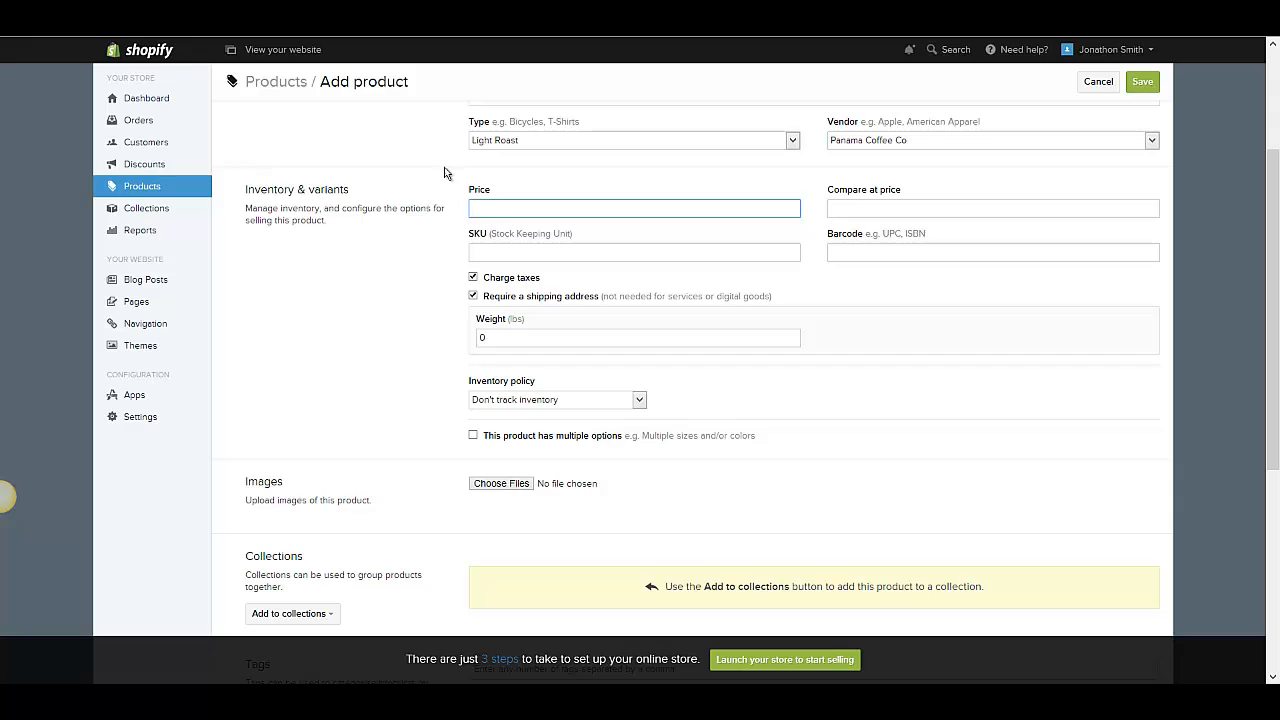
{"action": "left_click", "coordinate": [511, 223]}
{"action": "left_click", "coordinate": [895, 208]}
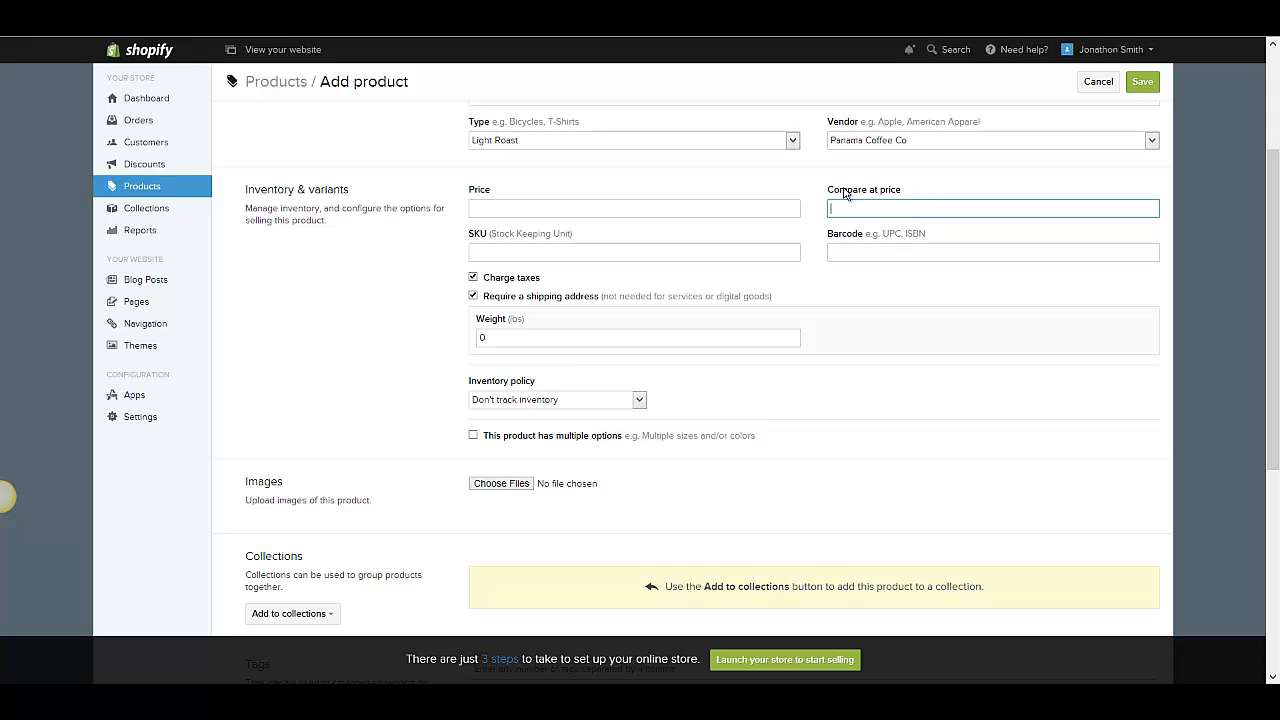
{"action": "left_click_drag", "start_coordinate": [845, 193], "coordinate": [931, 206]}
{"action": "left_click", "coordinate": [931, 206]}
{"action": "left_click_drag", "start_coordinate": [829, 193], "coordinate": [908, 200]}
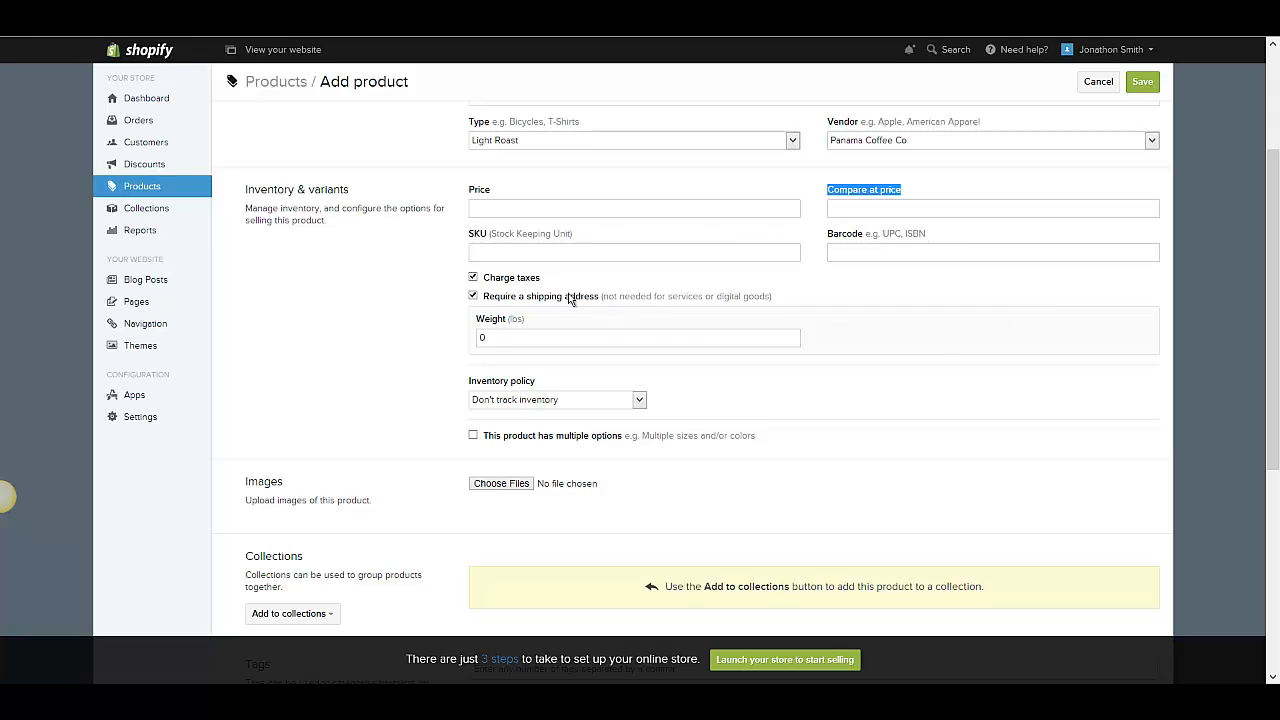
{"action": "left_click_drag", "start_coordinate": [474, 316], "coordinate": [531, 334]}
{"action": "left_click", "coordinate": [492, 320]}
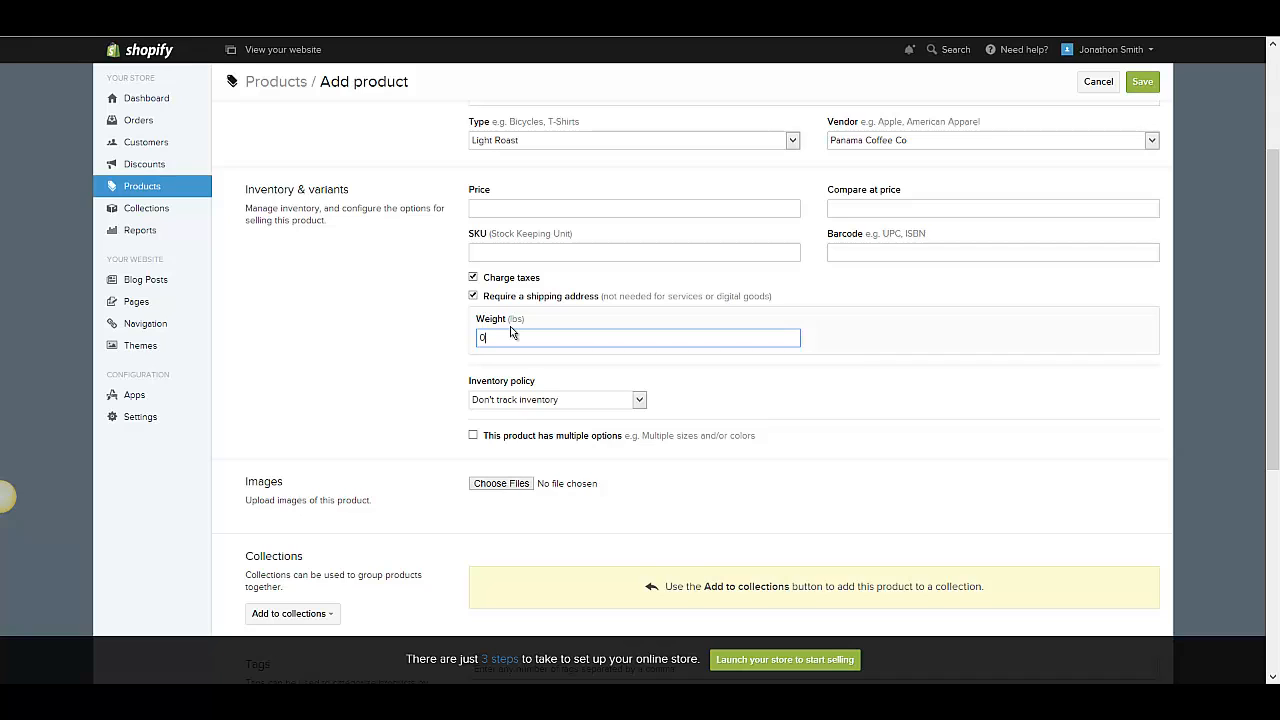
{"action": "left_click", "coordinate": [609, 416]}
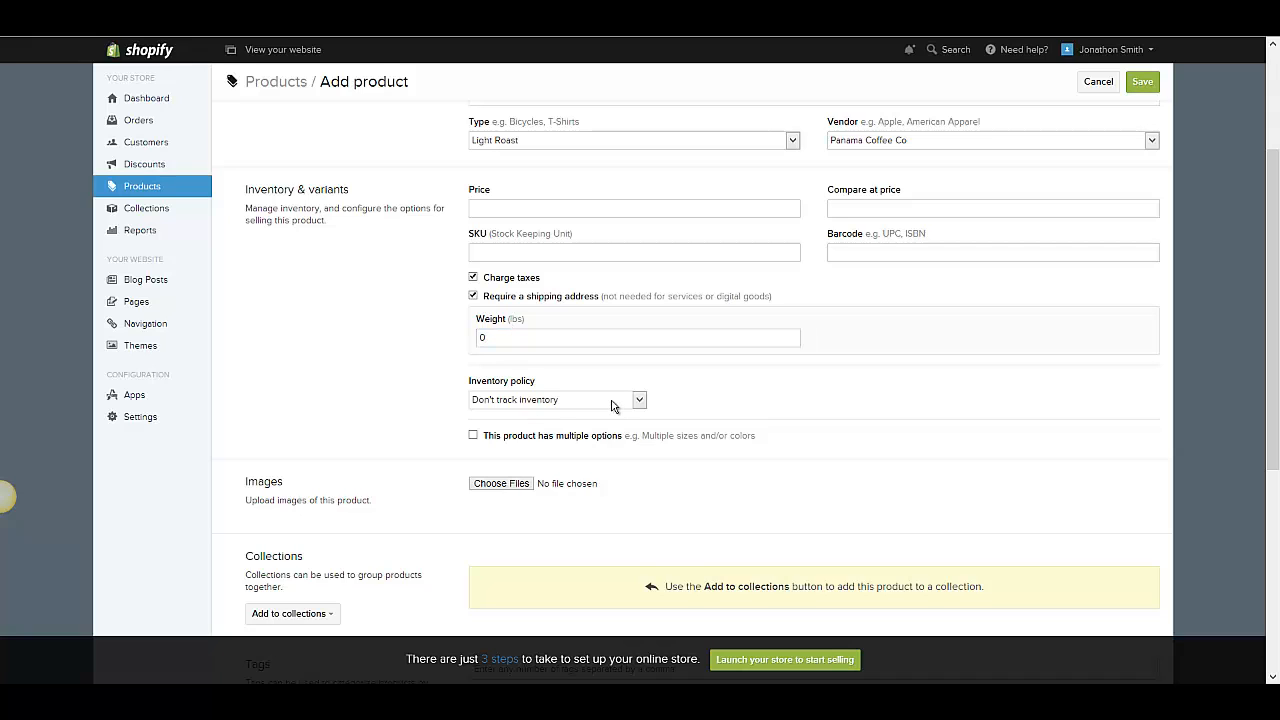
{"action": "left_click", "coordinate": [612, 404]}
{"action": "left_click", "coordinate": [612, 414]}
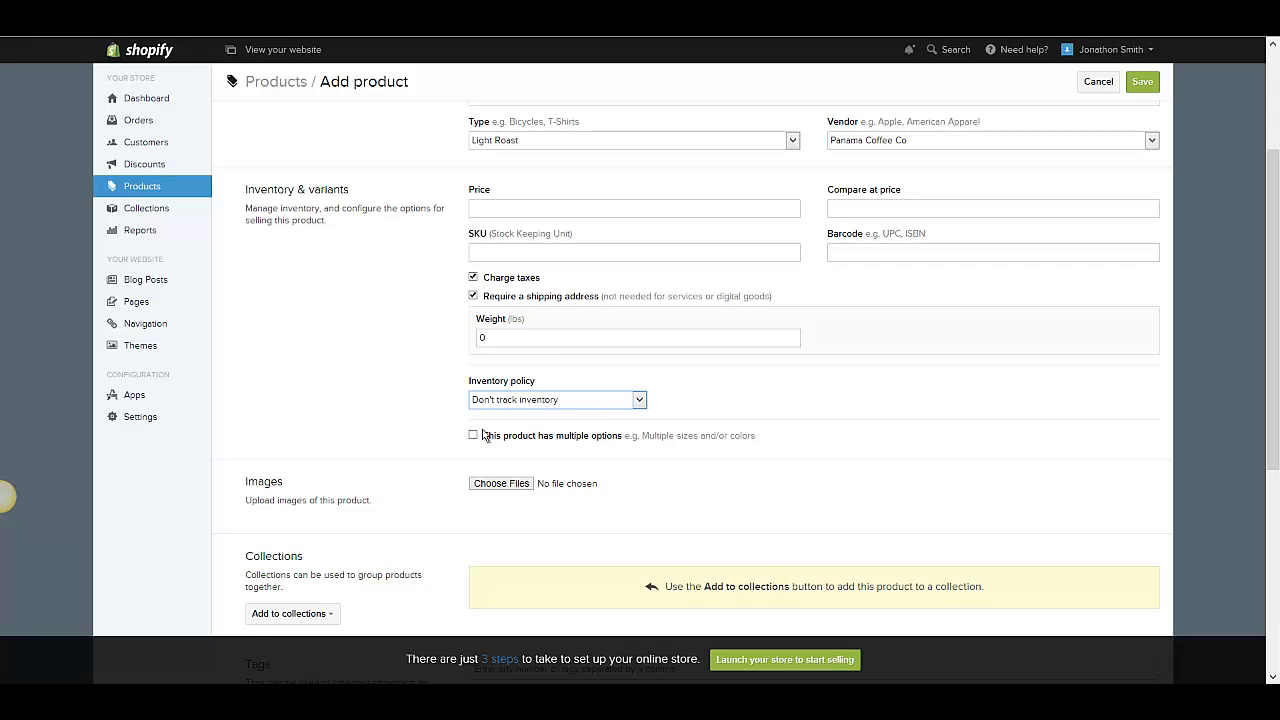
{"action": "left_click_drag", "start_coordinate": [489, 434], "coordinate": [620, 443]}
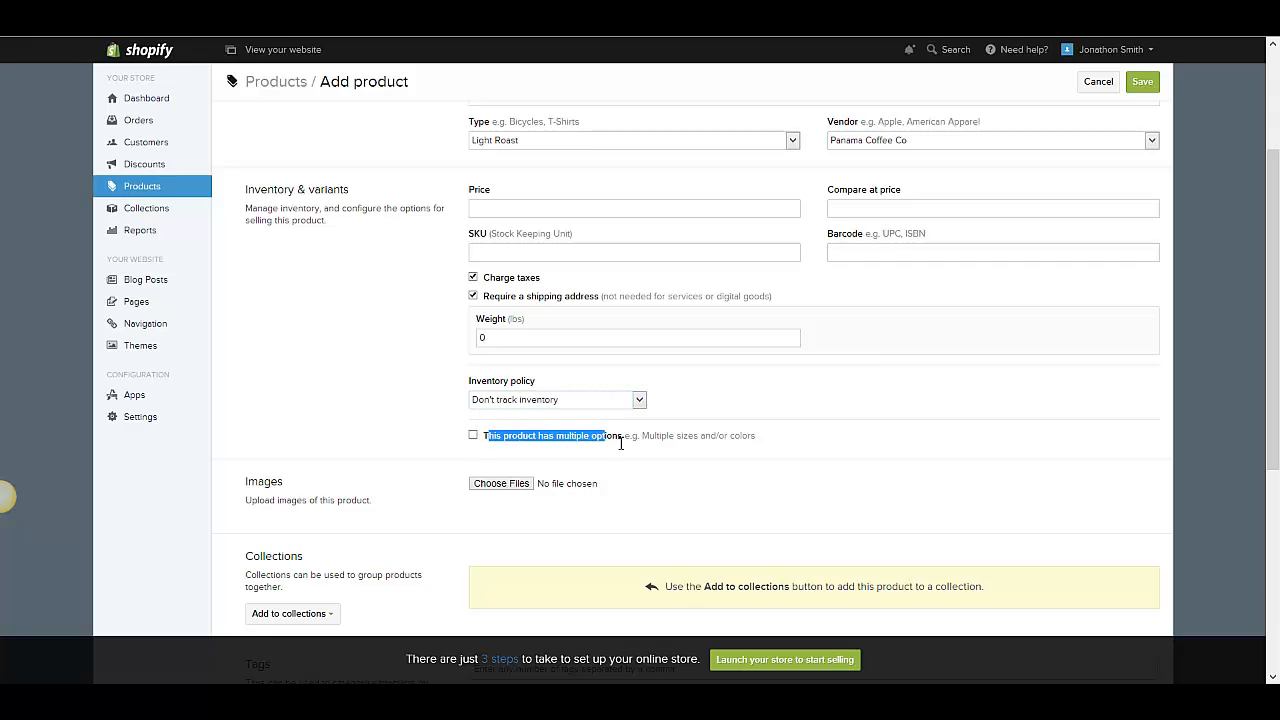
{"action": "left_click", "coordinate": [622, 443]}
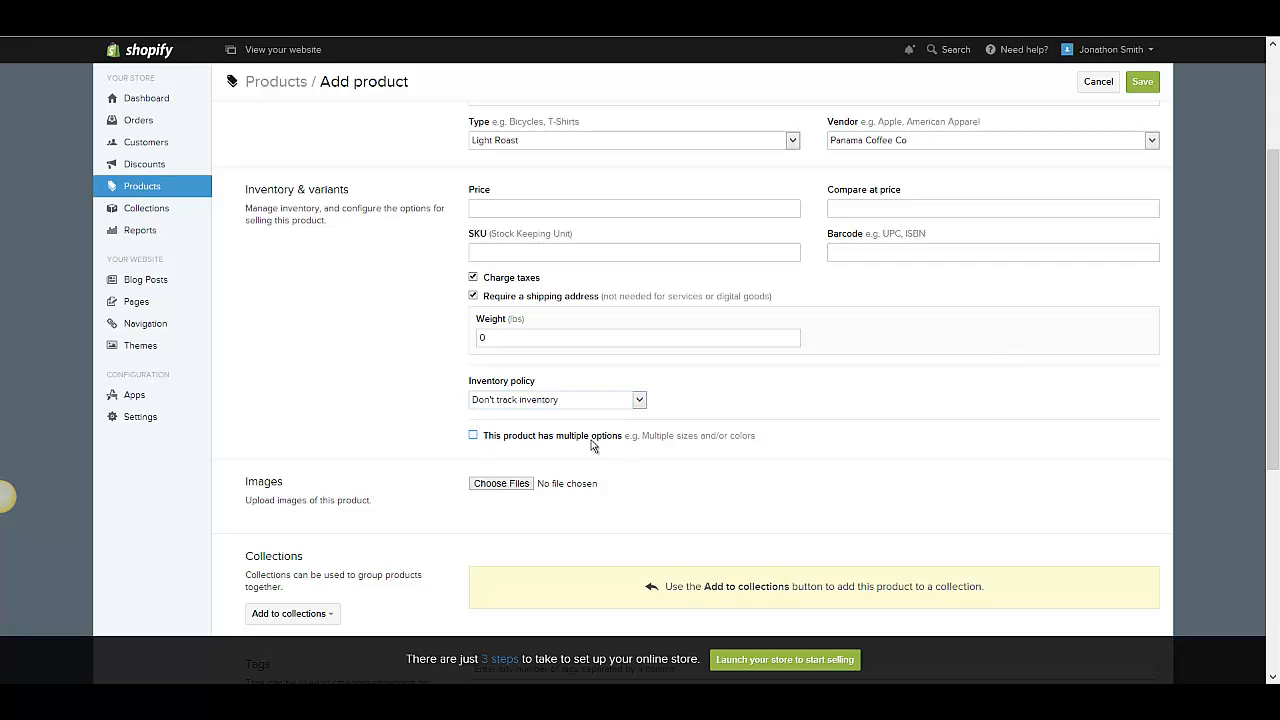
{"action": "left_click", "coordinate": [495, 447]}
{"action": "scroll", "coordinate": [495, 447], "scroll_direction": "down", "scroll_amount": 2}
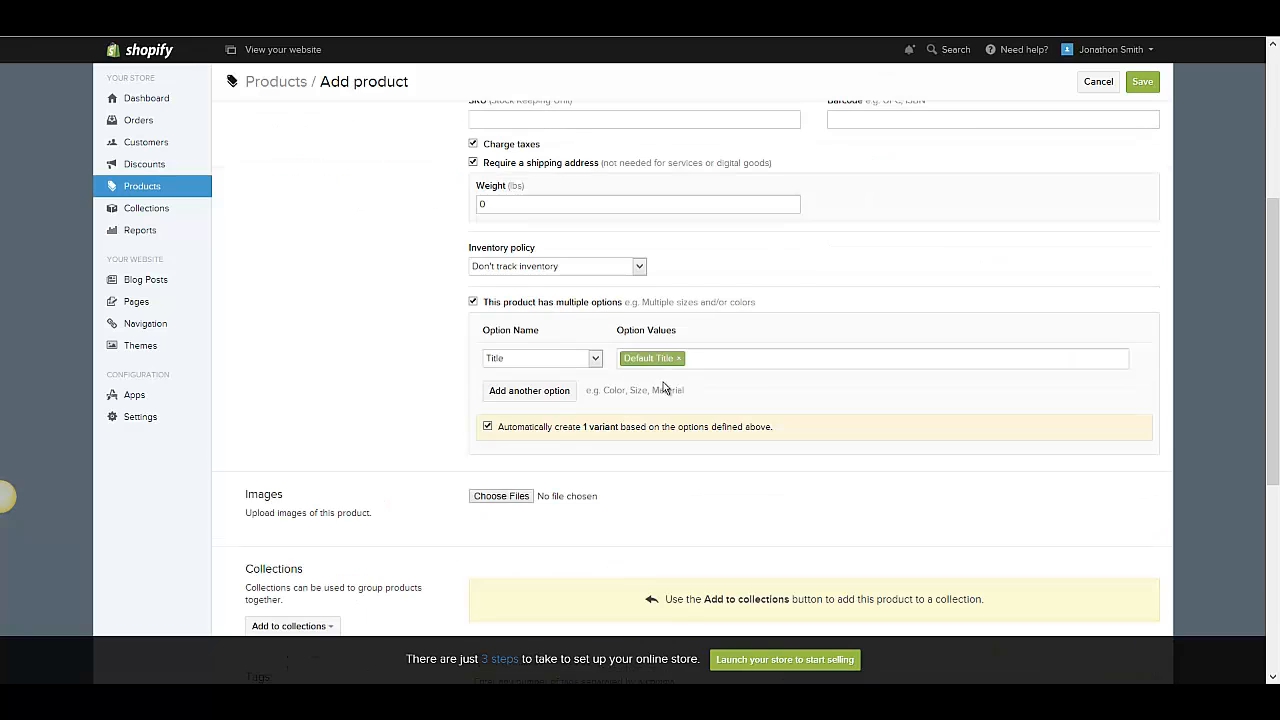
{"action": "left_click", "coordinate": [473, 302]}
- Open the collections list for the new product and dismiss it without choosing one
{"action": "scroll", "coordinate": [351, 289], "scroll_direction": "down", "scroll_amount": 2}
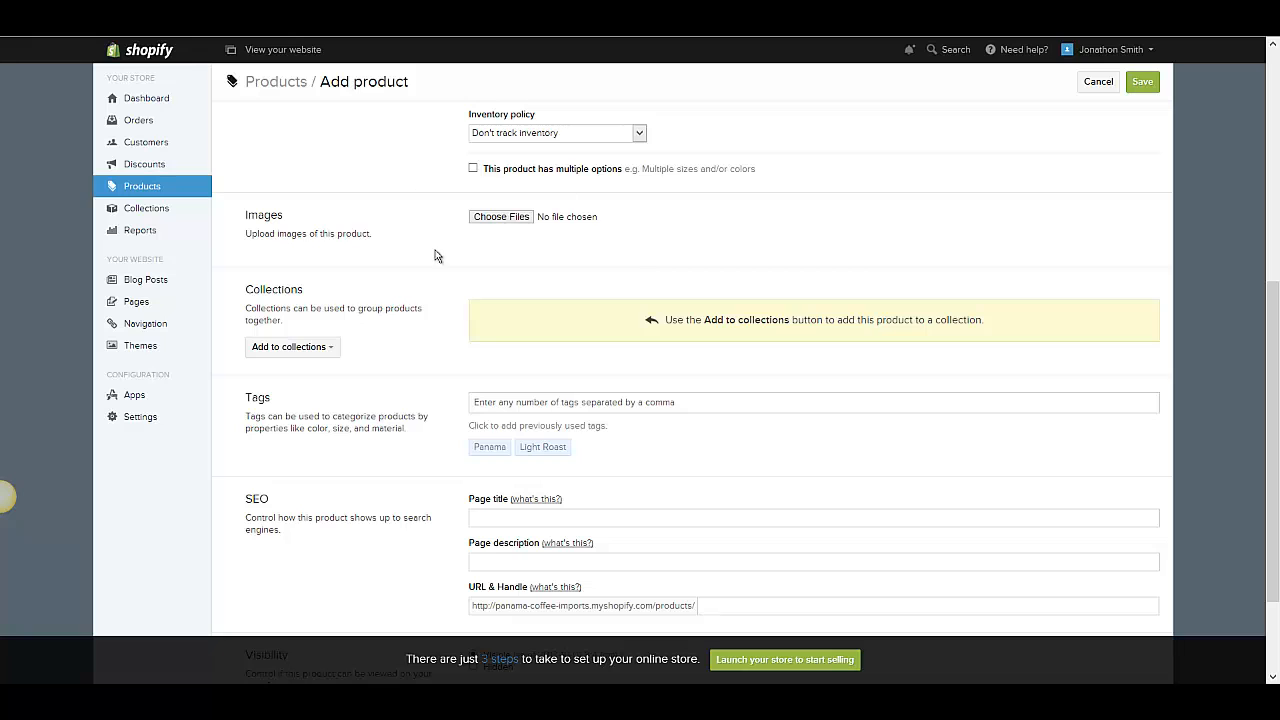
{"action": "scroll", "coordinate": [451, 399], "scroll_direction": "down", "scroll_amount": 1}
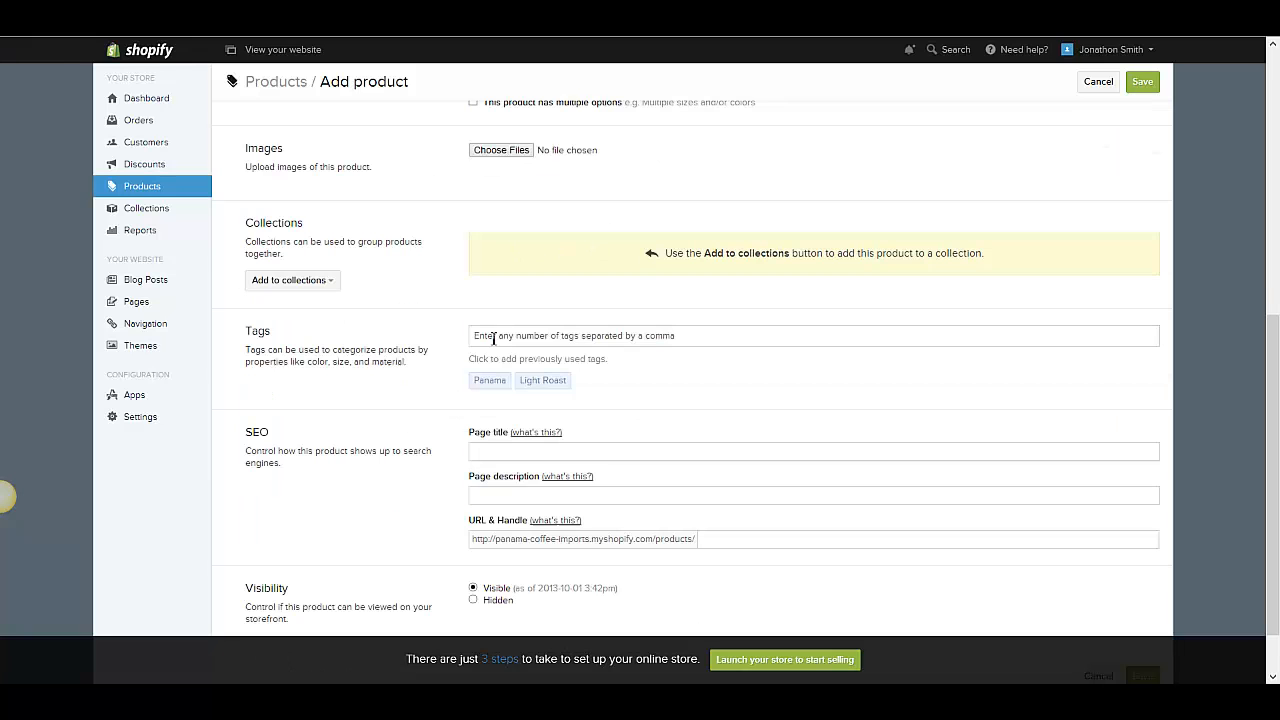
{"action": "left_click", "coordinate": [327, 288]}
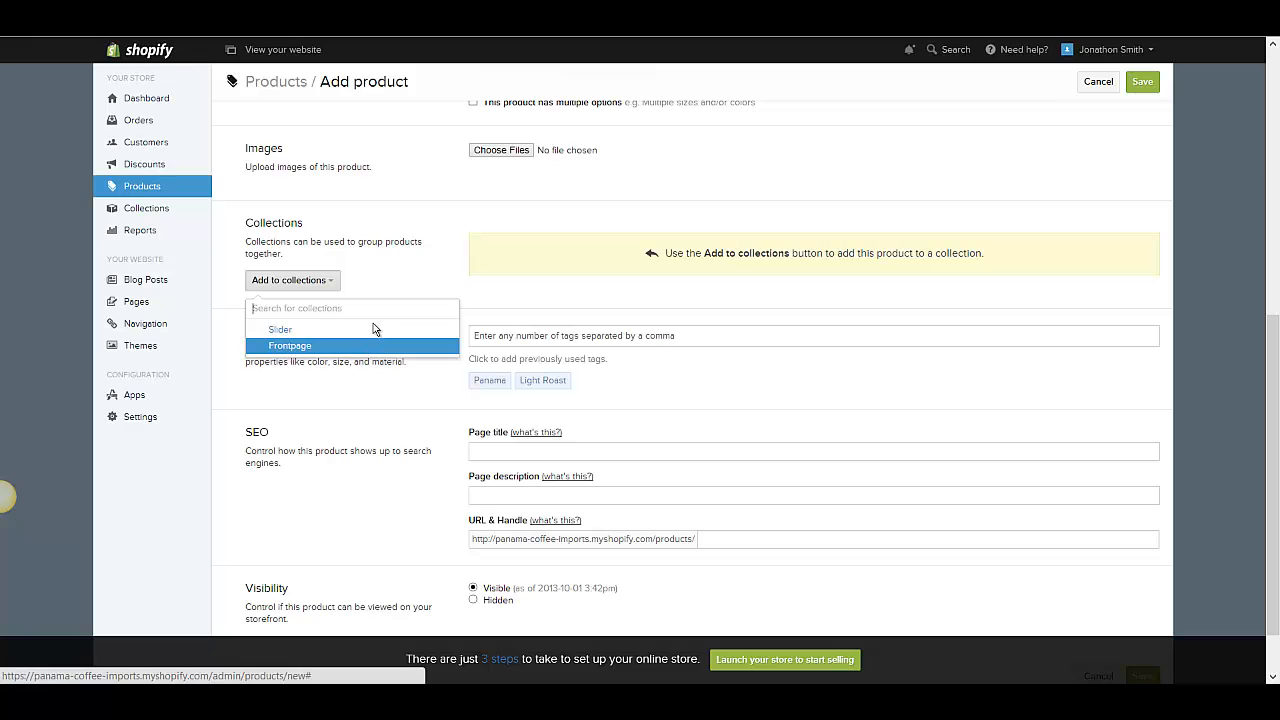
{"action": "left_click", "coordinate": [392, 268]}
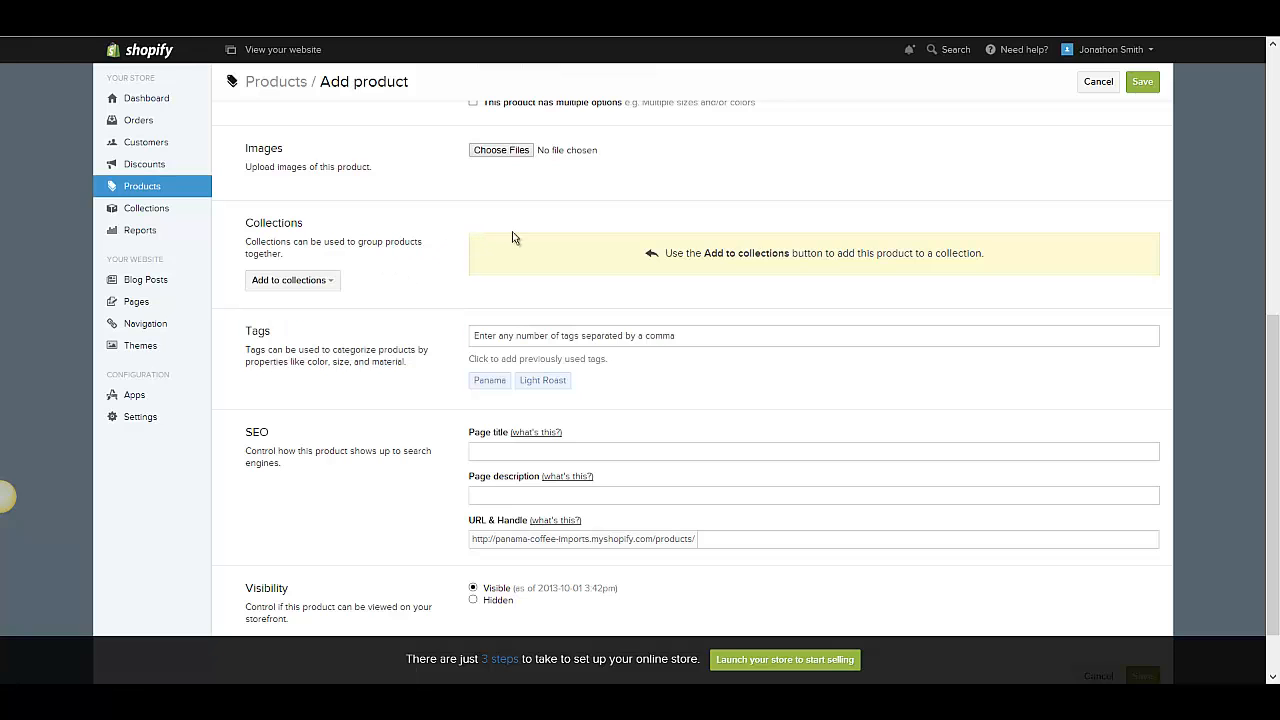
- Review the Tags and SEO sections, then cancel adding the new product
{"action": "scroll", "coordinate": [580, 161], "scroll_direction": "down", "scroll_amount": 1}
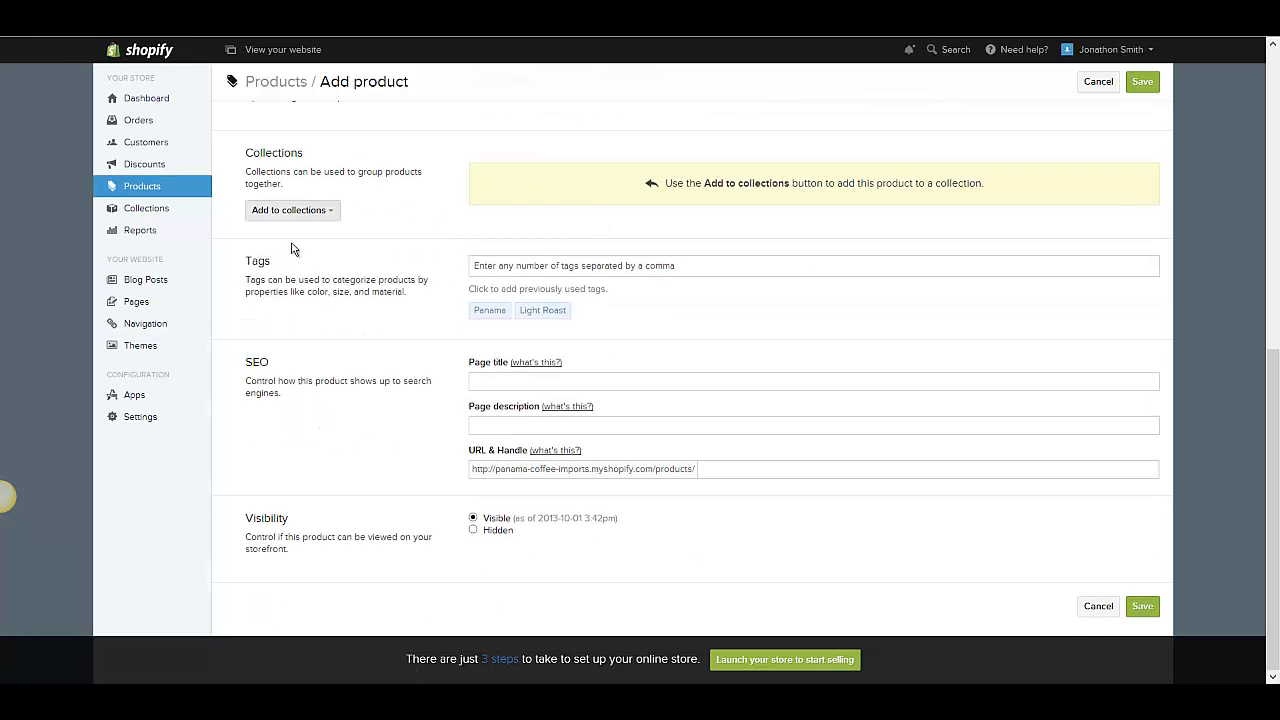
{"action": "left_click_drag", "start_coordinate": [246, 280], "coordinate": [410, 310]}
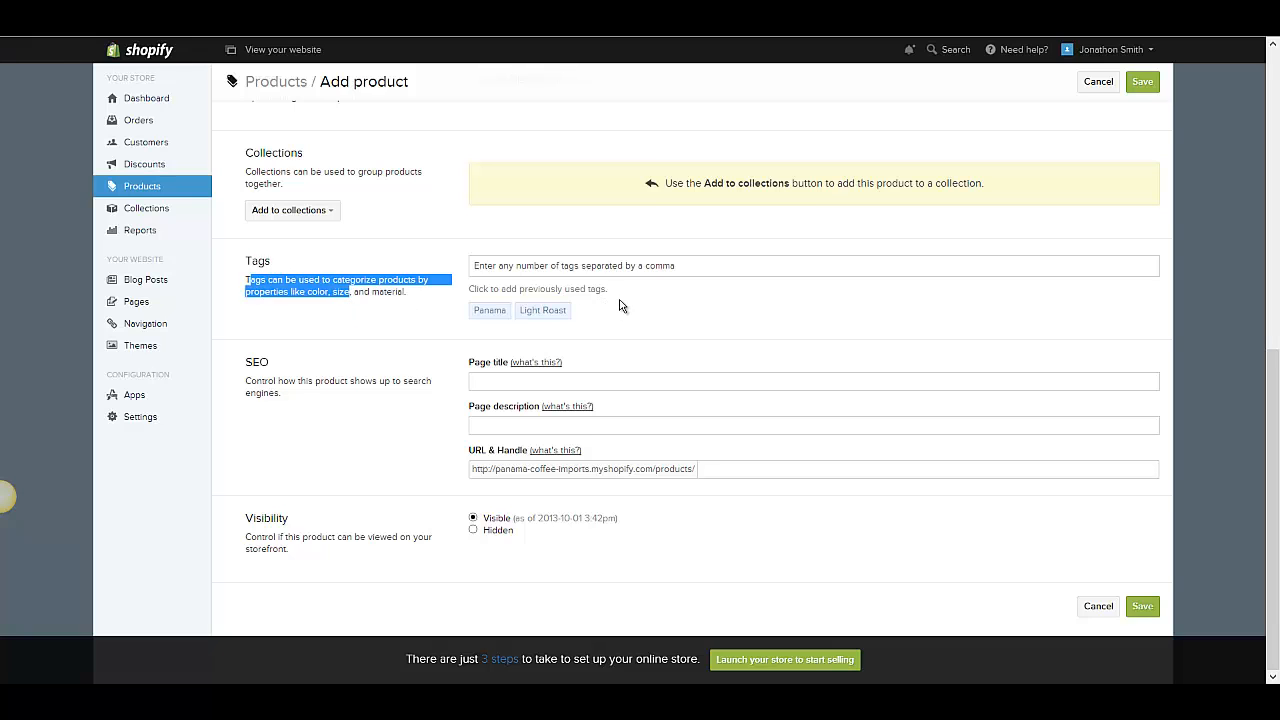
{"action": "left_click_drag", "start_coordinate": [628, 290], "coordinate": [580, 290]}
{"action": "left_click_drag", "start_coordinate": [457, 264], "coordinate": [466, 267]}
{"action": "left_click", "coordinate": [470, 254]}
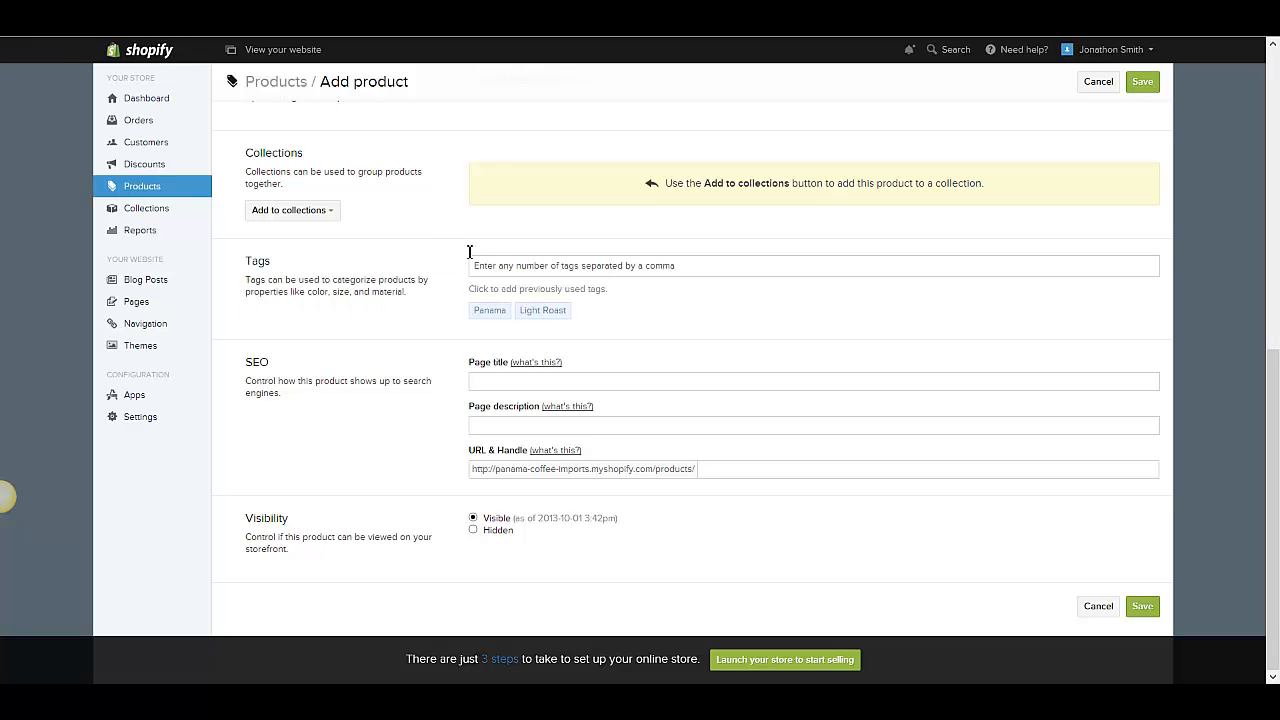
{"action": "left_click_drag", "start_coordinate": [246, 362], "coordinate": [301, 368]}
{"action": "left_click", "coordinate": [301, 367]}
{"action": "left_click", "coordinate": [492, 424]}
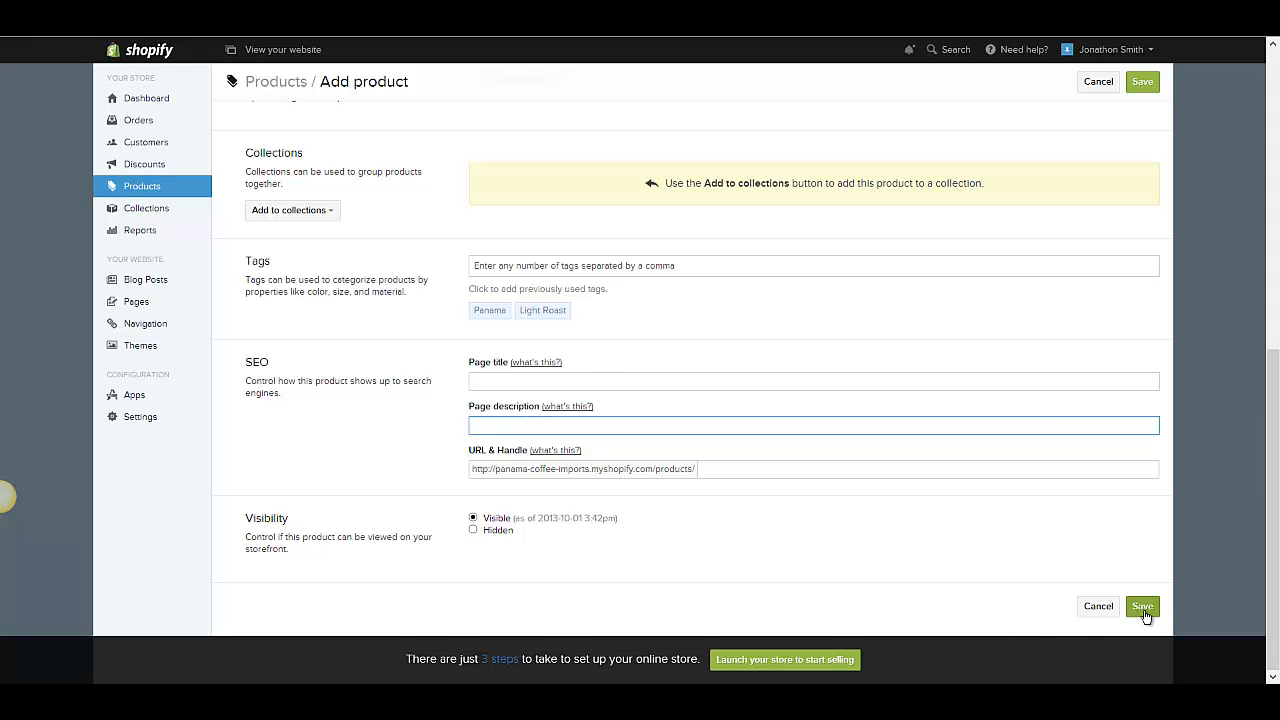
{"action": "left_click", "coordinate": [1096, 607]}
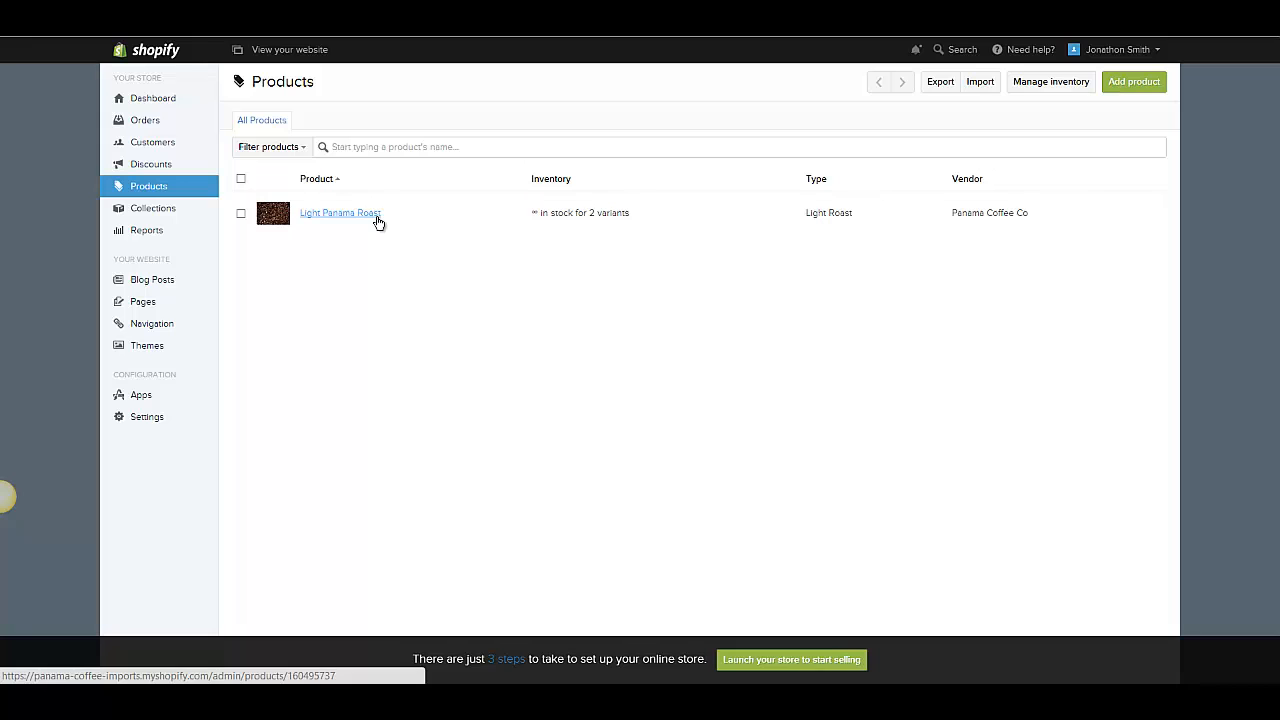
- Open the Light Panama Roast product and paste the copied text over its description
{"action": "left_click", "coordinate": [378, 219]}
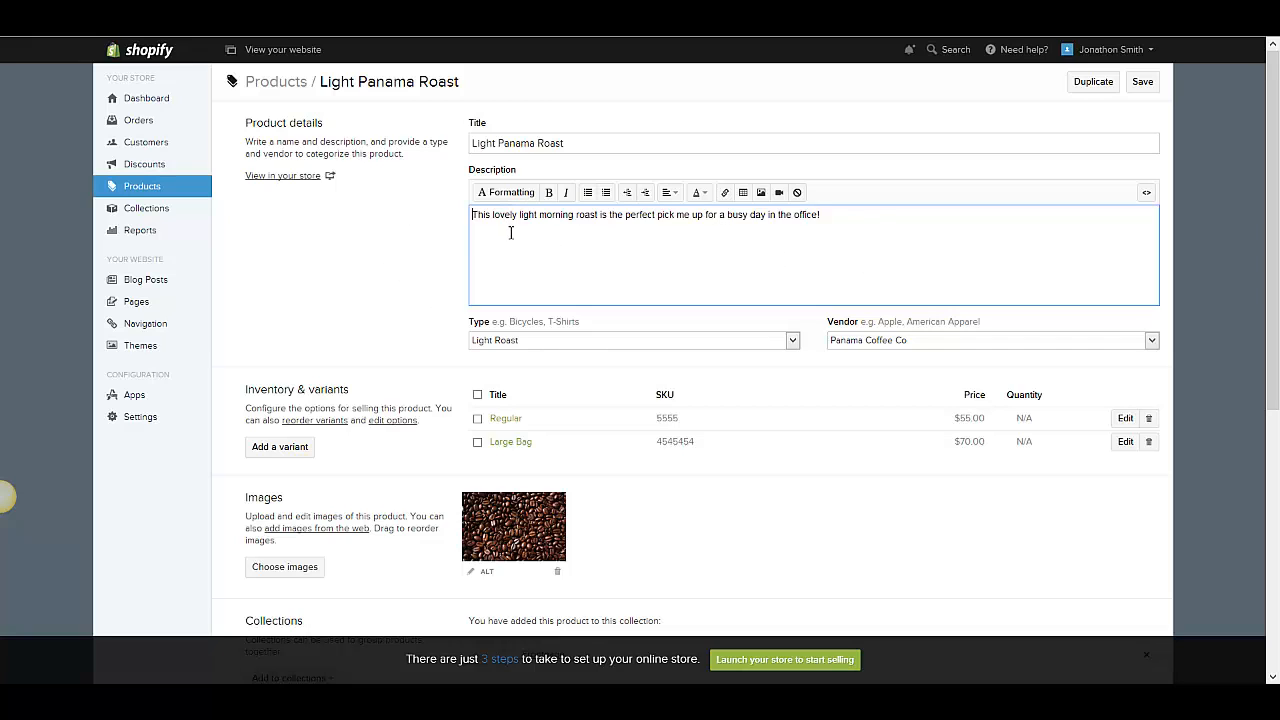
{"action": "double_click", "coordinate": [480, 214]}
{"action": "key", "text": "ctrl+a"}
{"action": "type", "text": "0"}
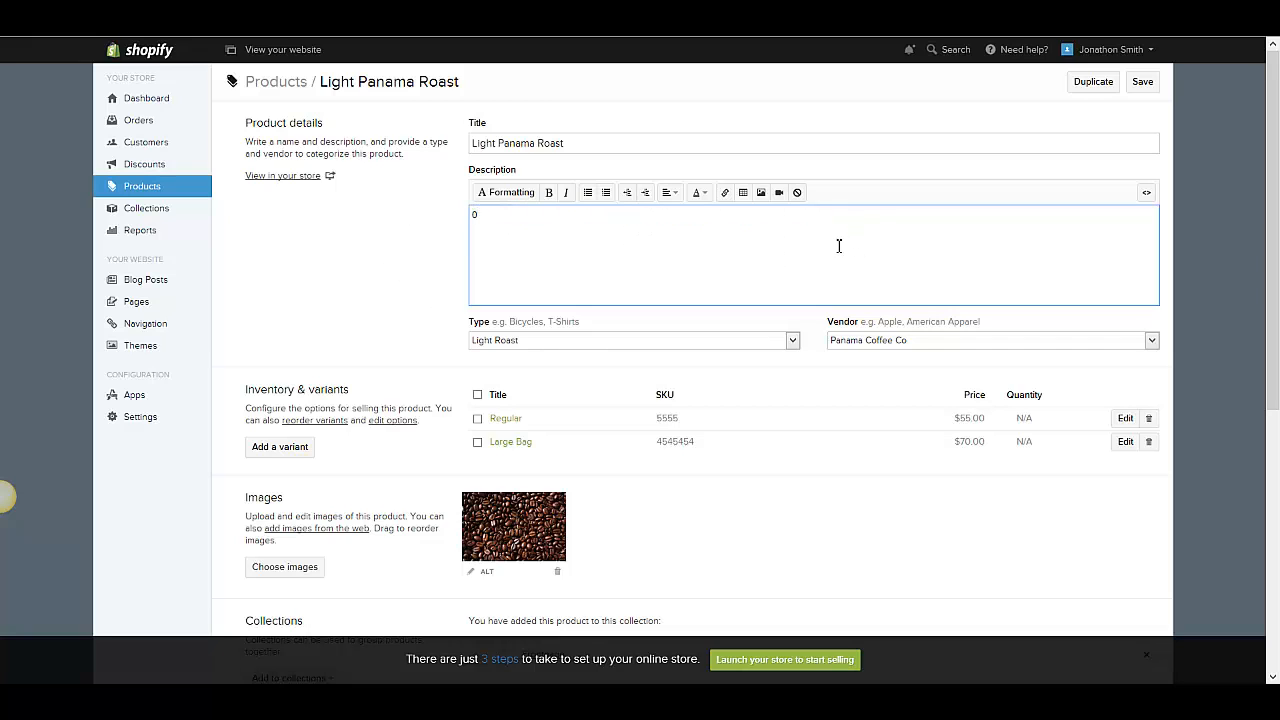
{"action": "type", "text": "This lovely light morning roast is the perfect pick me up for a busy day in the office!"}
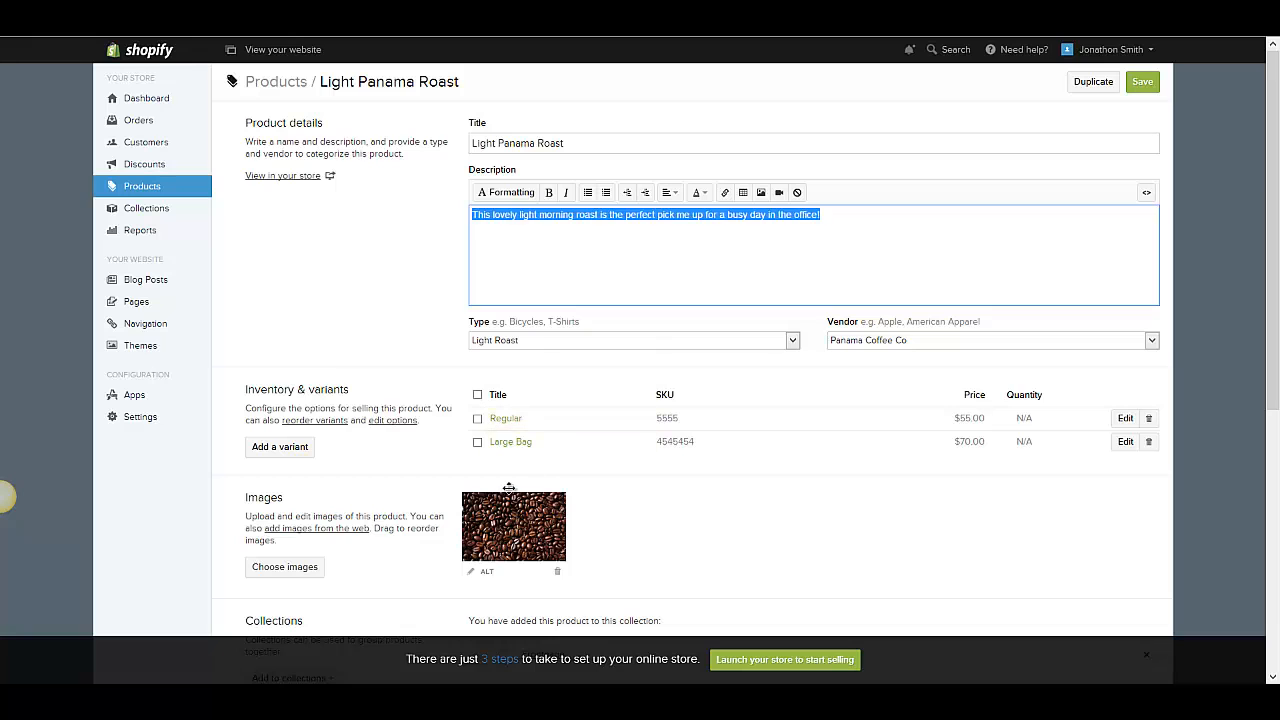
- Examine the product's type, vendor, collections, tags and SEO settings
{"action": "left_click", "coordinate": [691, 274]}
{"action": "scroll", "coordinate": [615, 303], "scroll_direction": "down", "scroll_amount": 1}
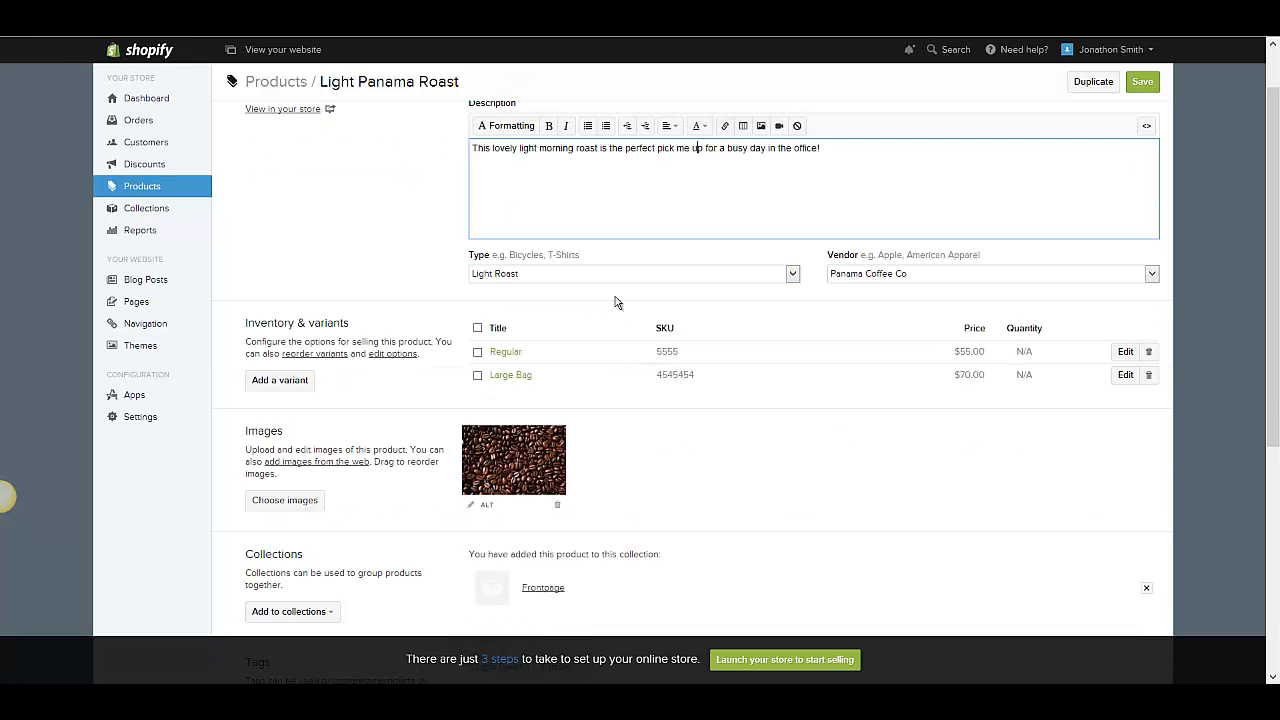
{"action": "left_click", "coordinate": [574, 276]}
{"action": "left_click", "coordinate": [575, 271]}
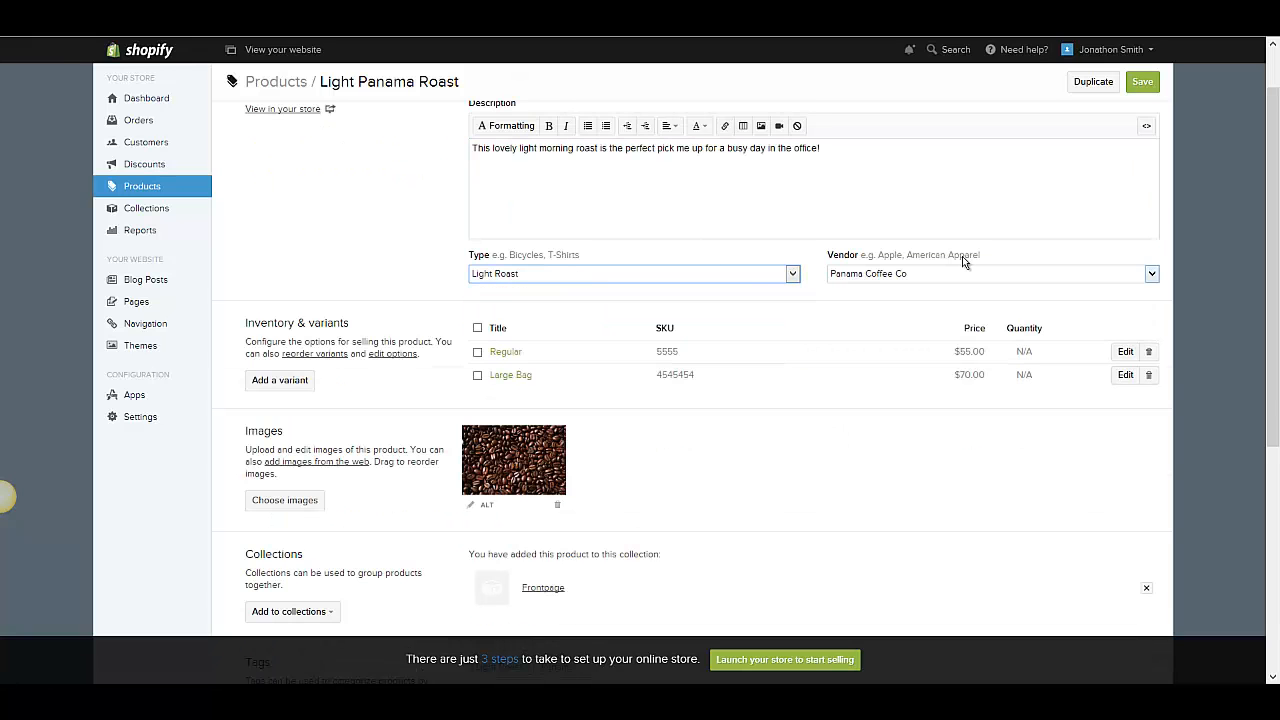
{"action": "left_click", "coordinate": [893, 271]}
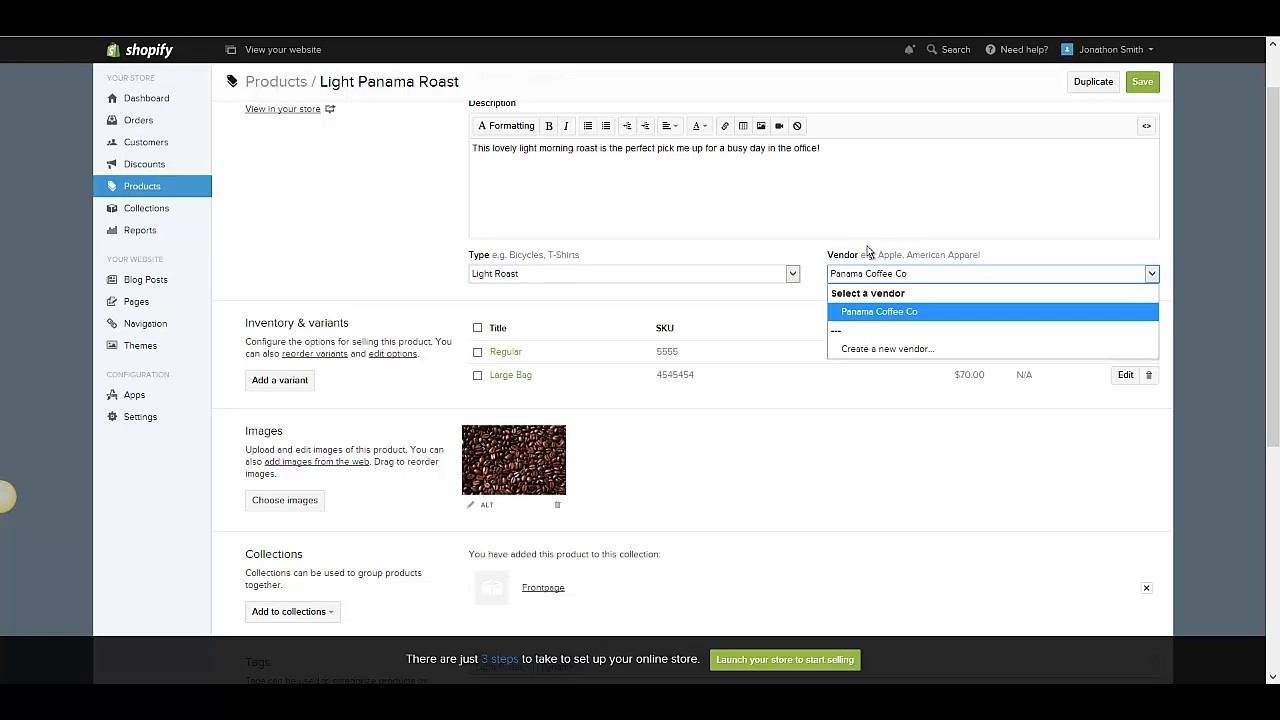
{"action": "scroll", "coordinate": [414, 297], "scroll_direction": "down", "scroll_amount": 2}
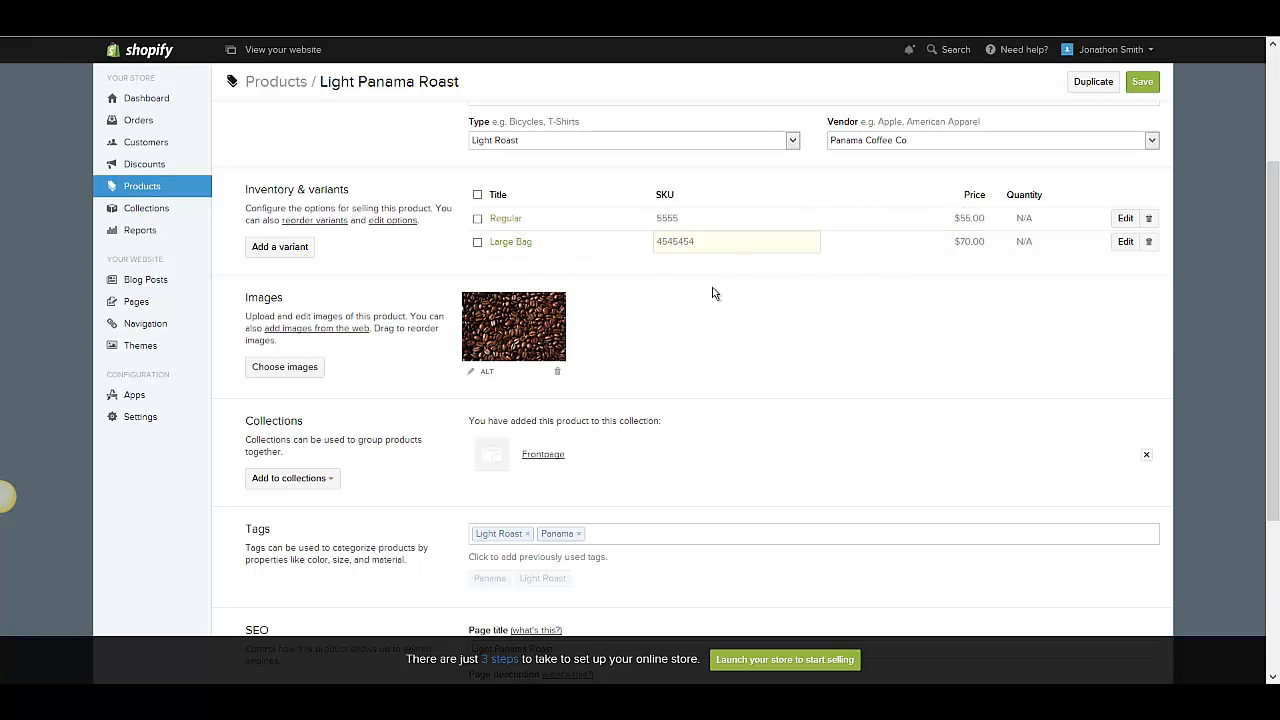
{"action": "scroll", "coordinate": [627, 268], "scroll_direction": "down", "scroll_amount": 2}
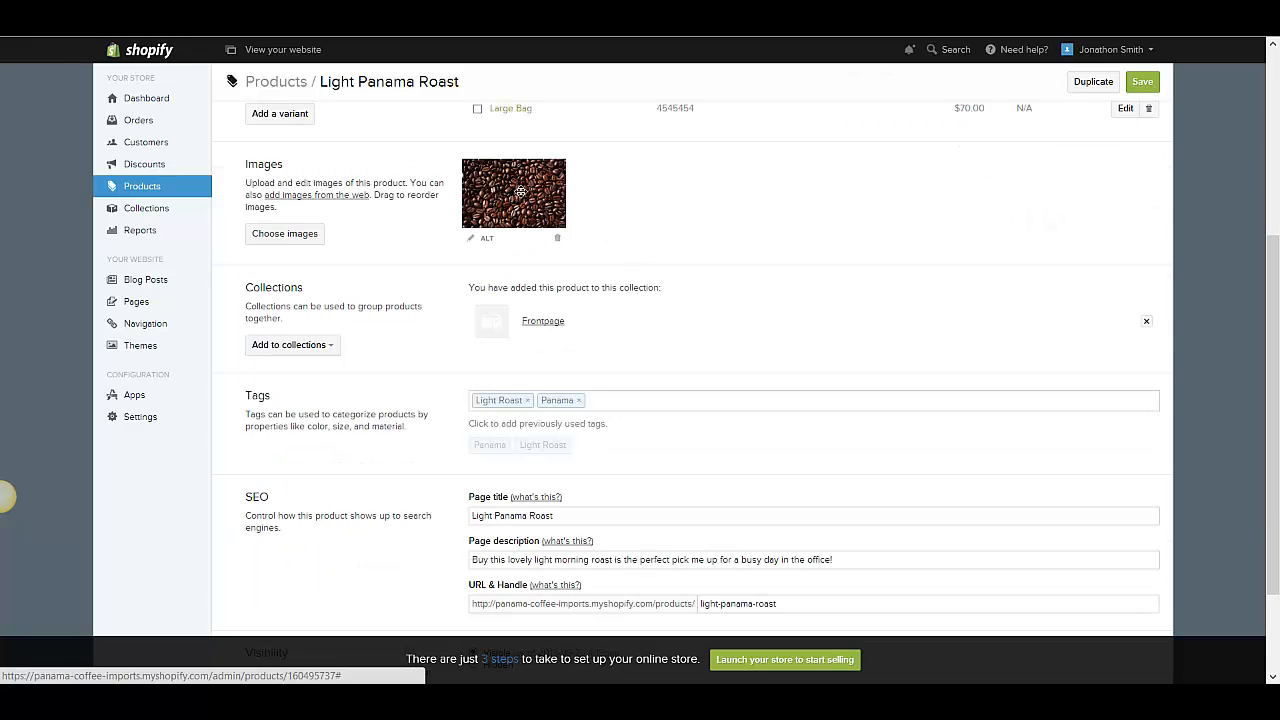
{"action": "scroll", "coordinate": [735, 252], "scroll_direction": "down", "scroll_amount": 2}
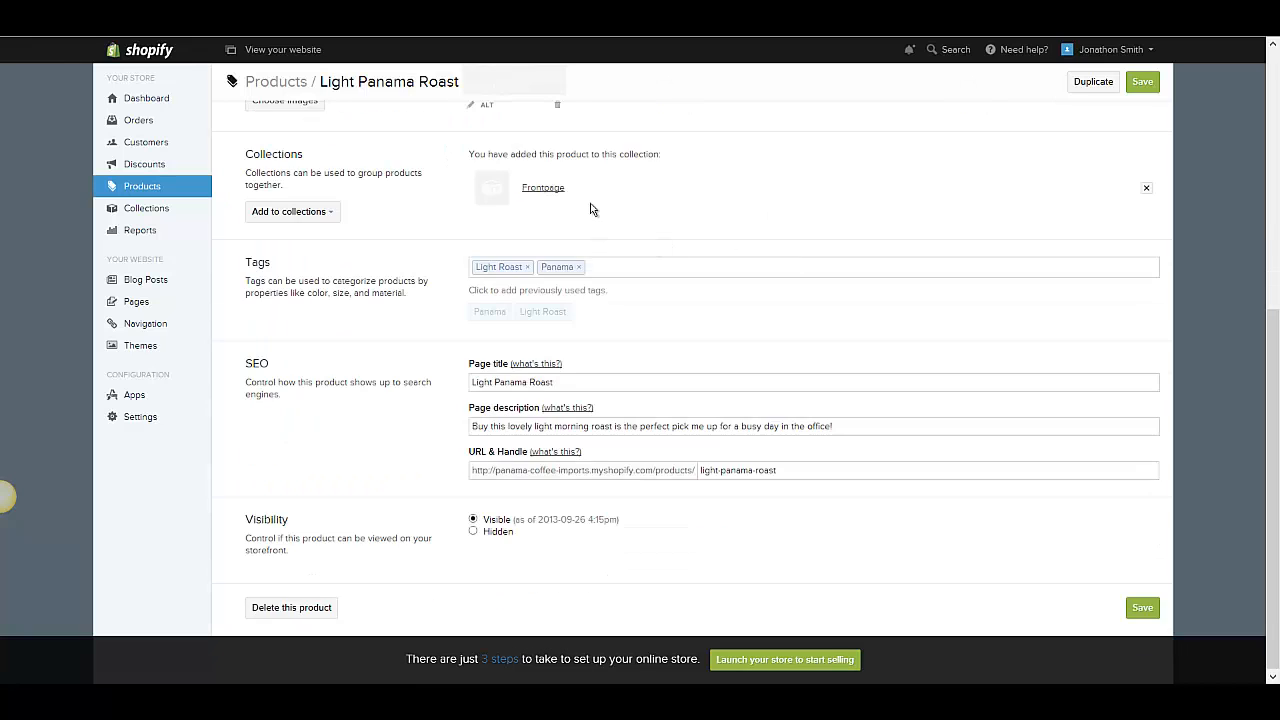
- Save the edited Light Panama Roast product
{"action": "scroll", "coordinate": [585, 225], "scroll_direction": "up", "scroll_amount": 2}
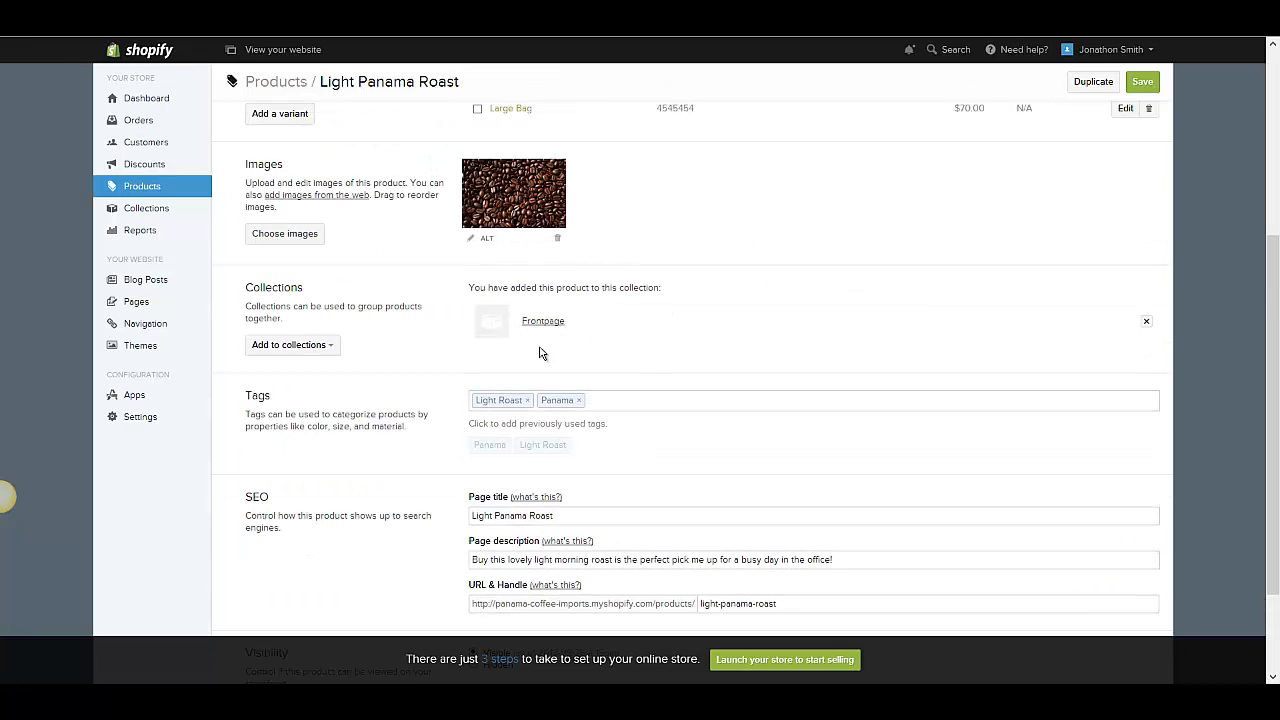
{"action": "scroll", "coordinate": [634, 280], "scroll_direction": "down", "scroll_amount": 2}
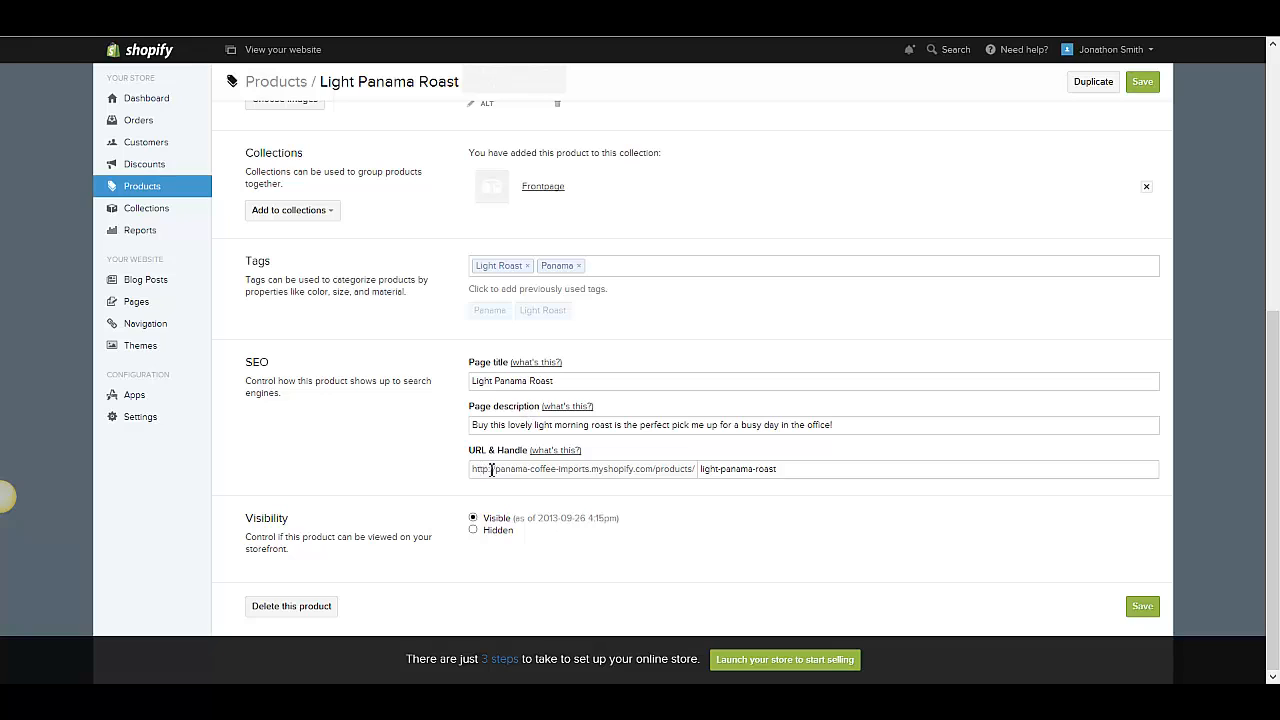
{"action": "left_click_drag", "start_coordinate": [469, 430], "coordinate": [500, 428]}
{"action": "left_click", "coordinate": [470, 440]}
{"action": "scroll", "coordinate": [763, 331], "scroll_direction": "up", "scroll_amount": 2}
{"action": "left_click", "coordinate": [1143, 82]}
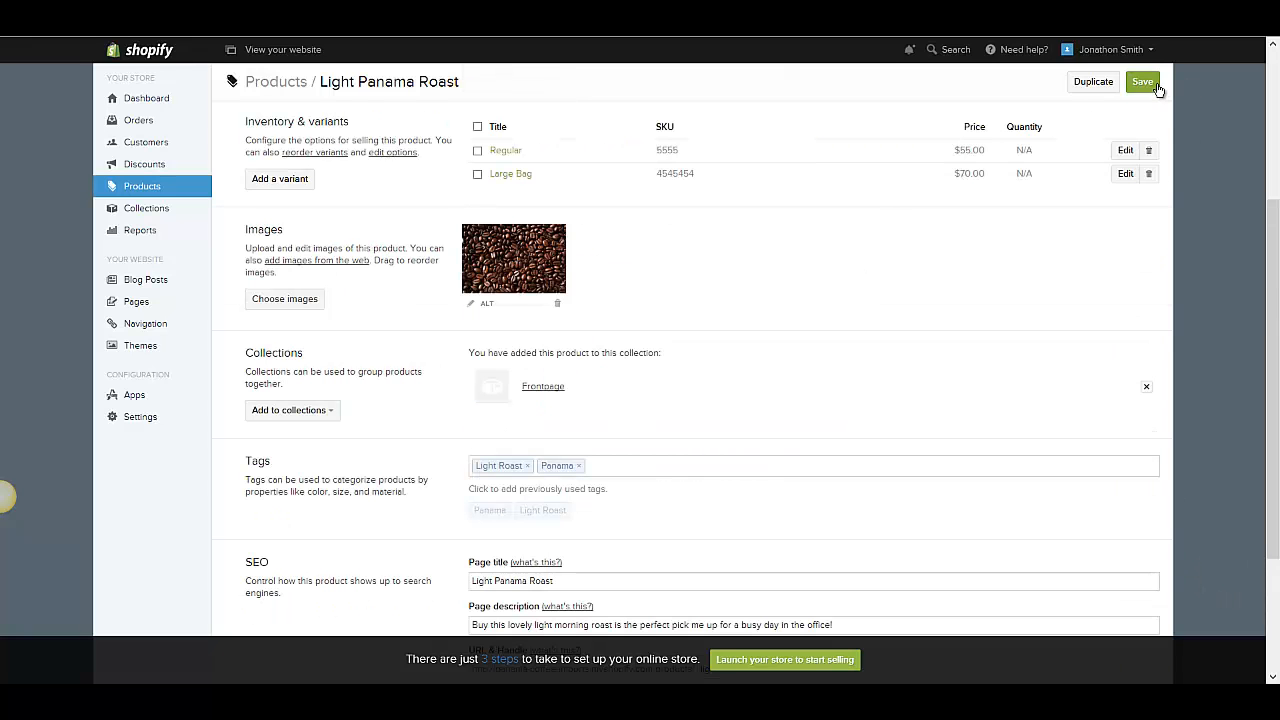
- Open the storefront home page and go to the featured Light Panama Roast product page
{"action": "scroll", "coordinate": [1060, 297], "scroll_direction": "down", "scroll_amount": 2}
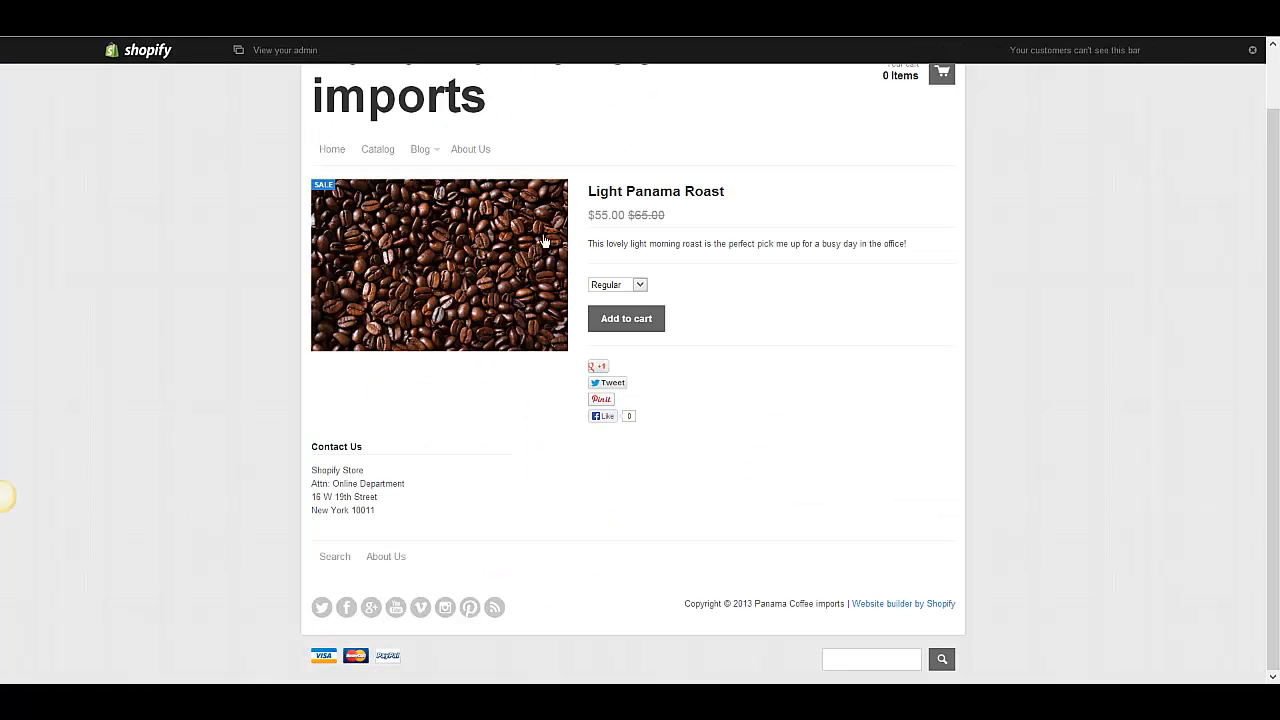
{"action": "left_click", "coordinate": [333, 150]}
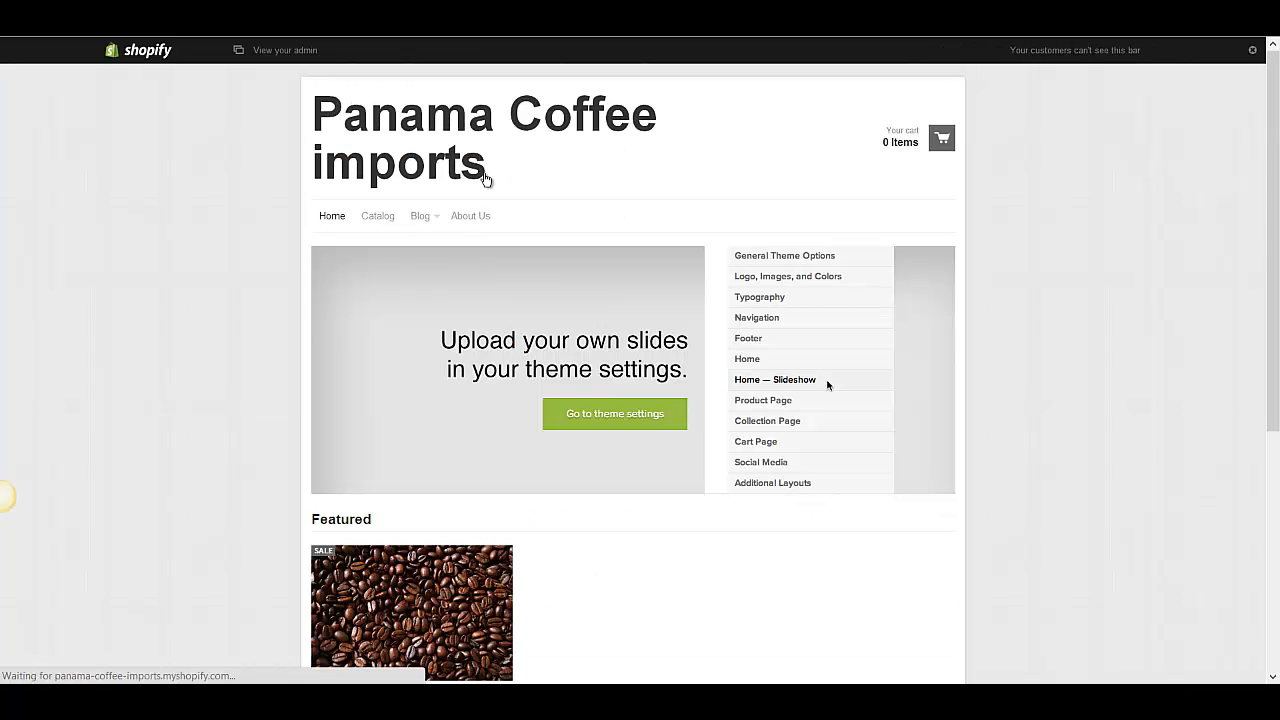
{"action": "scroll", "coordinate": [375, 520], "scroll_direction": "down", "scroll_amount": 3}
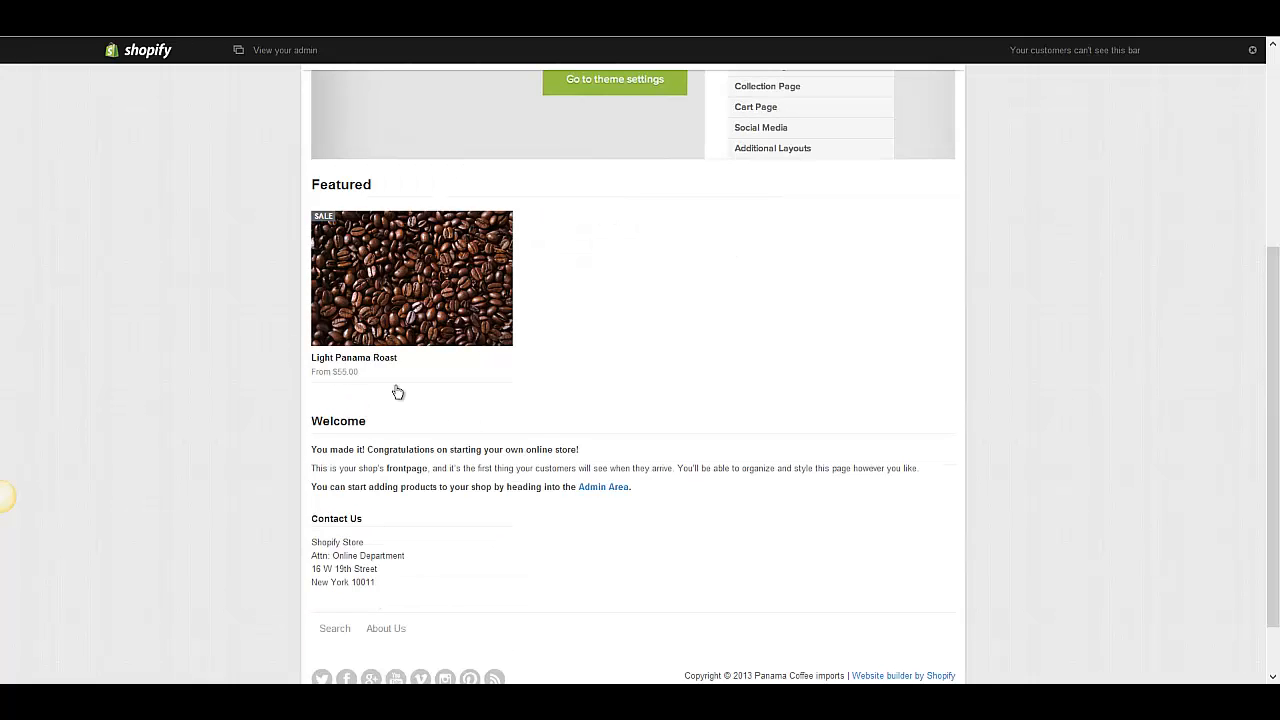
{"action": "left_click", "coordinate": [409, 306]}
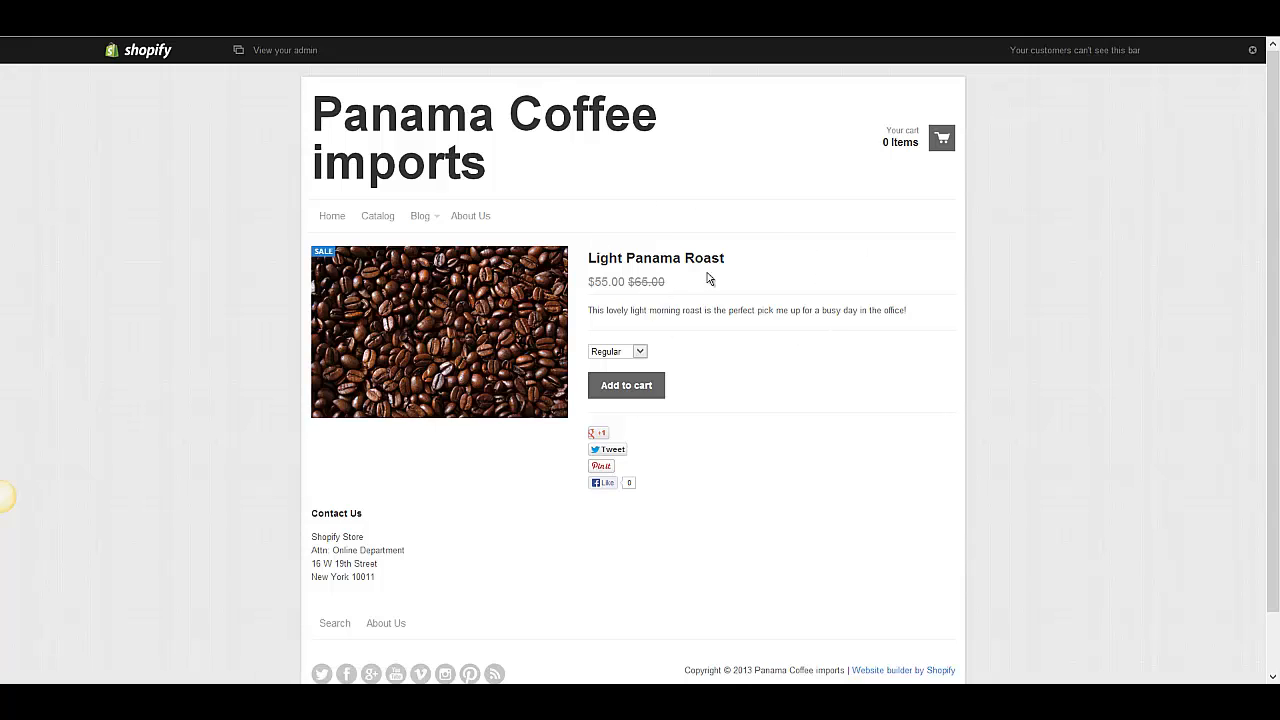
{"action": "scroll", "coordinate": [834, 277], "scroll_direction": "down", "scroll_amount": 1}
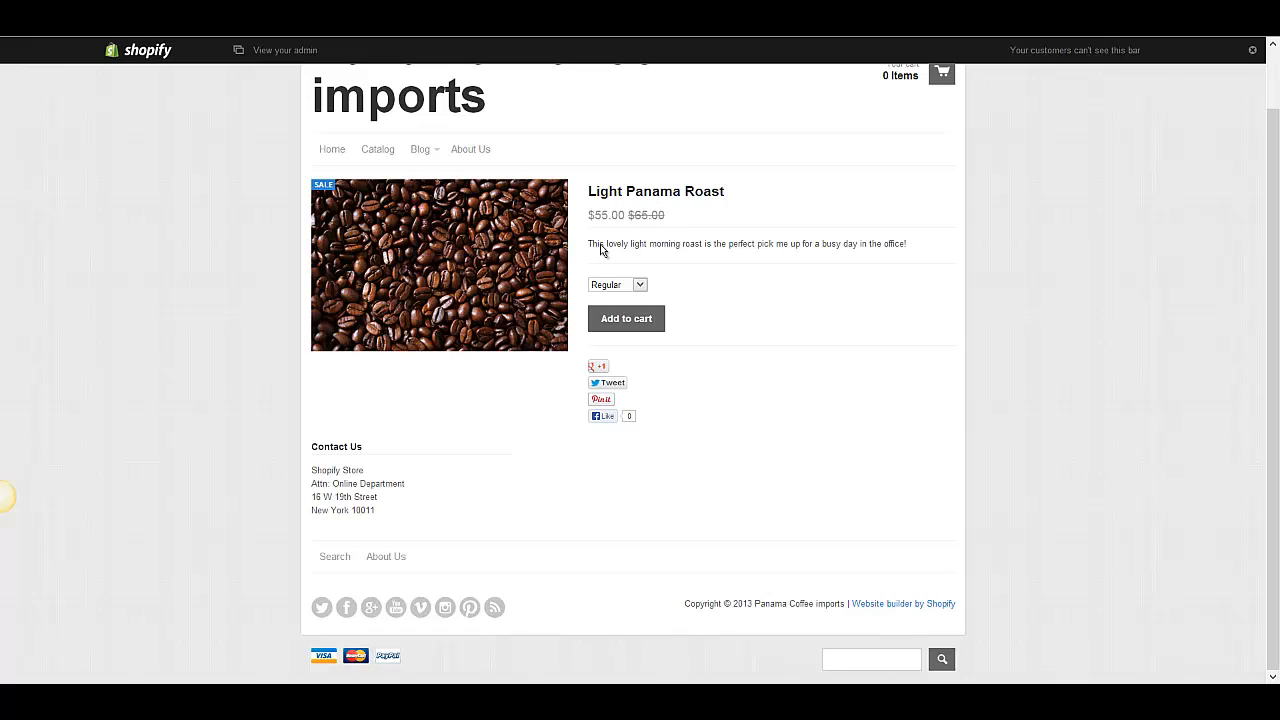
- Add the Regular variant of Light Panama Roast to the cart
{"action": "left_click", "coordinate": [645, 284]}
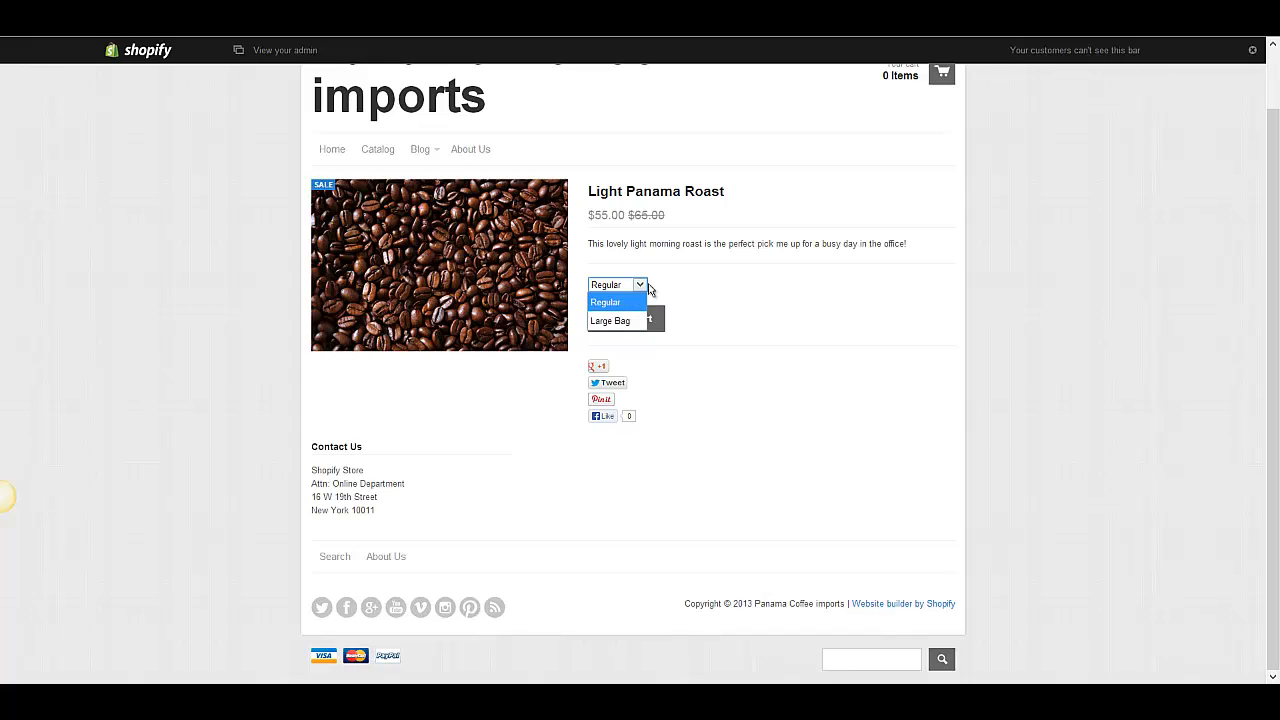
{"action": "left_click", "coordinate": [650, 286]}
{"action": "left_click", "coordinate": [640, 321]}
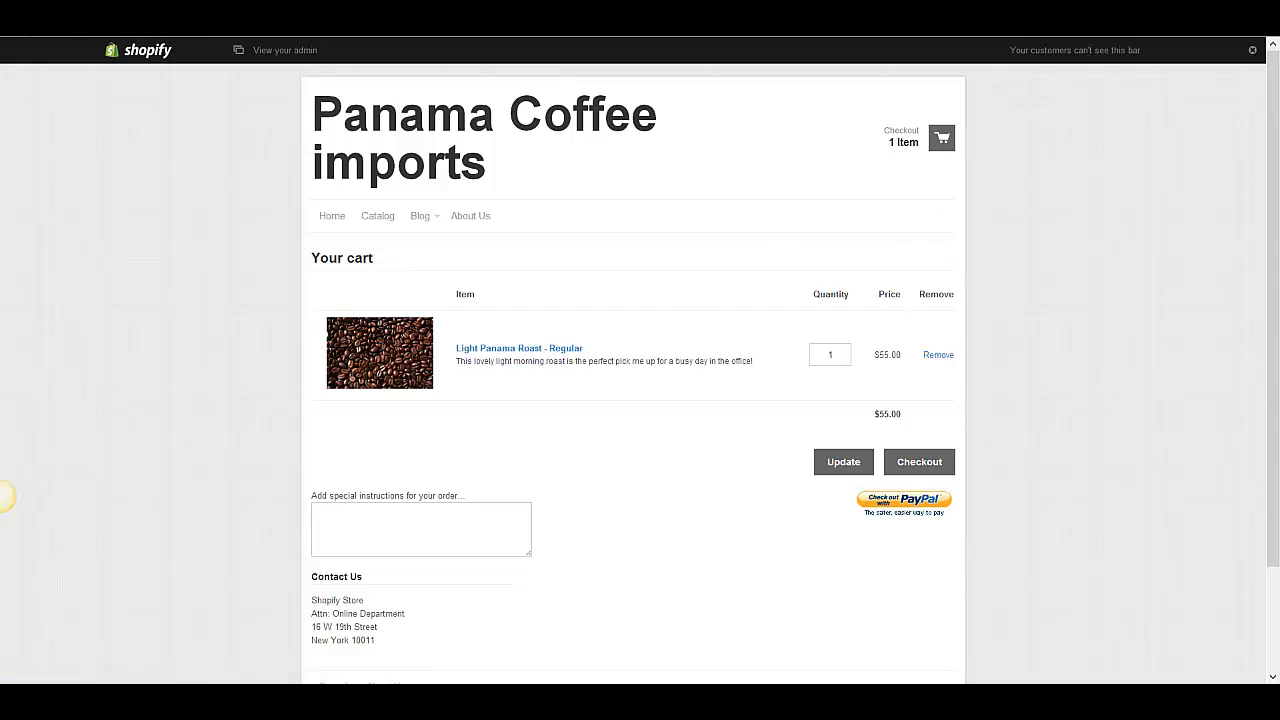
- Return to the product page, view the product image at full size, close it, and go back to the admin
{"action": "left_click", "coordinate": [16, 22]}
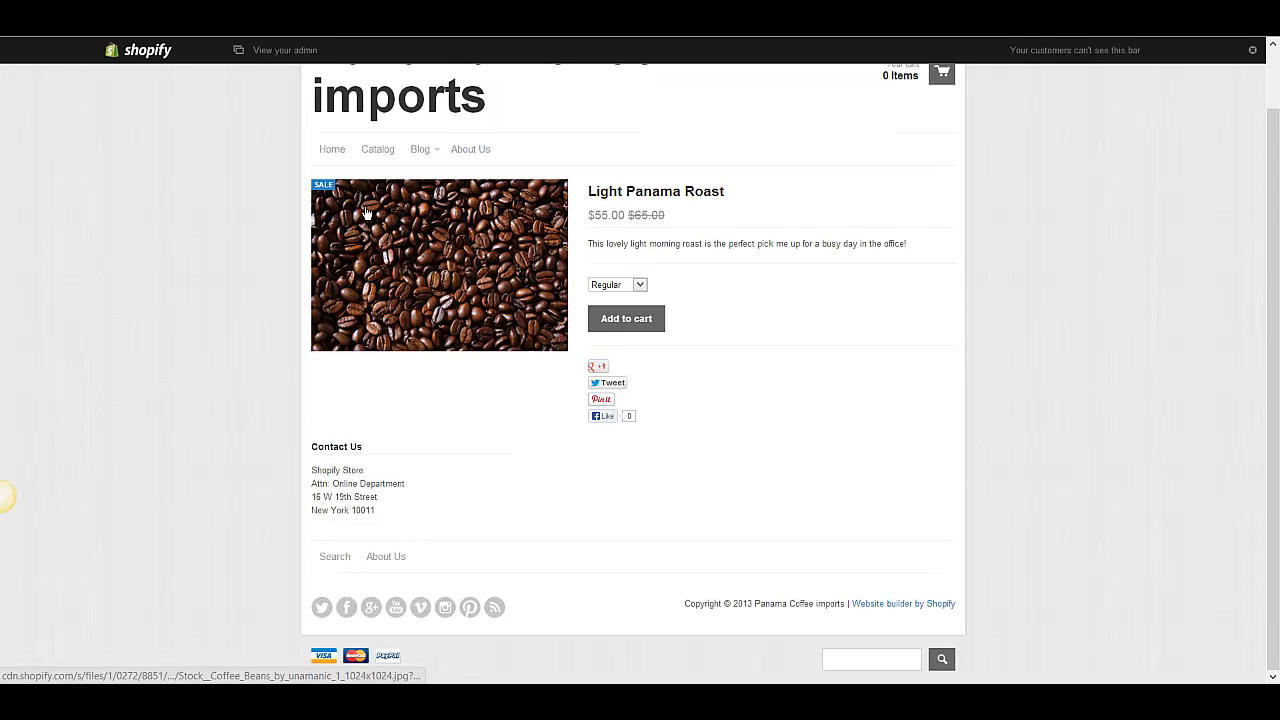
{"action": "left_click", "coordinate": [430, 231]}
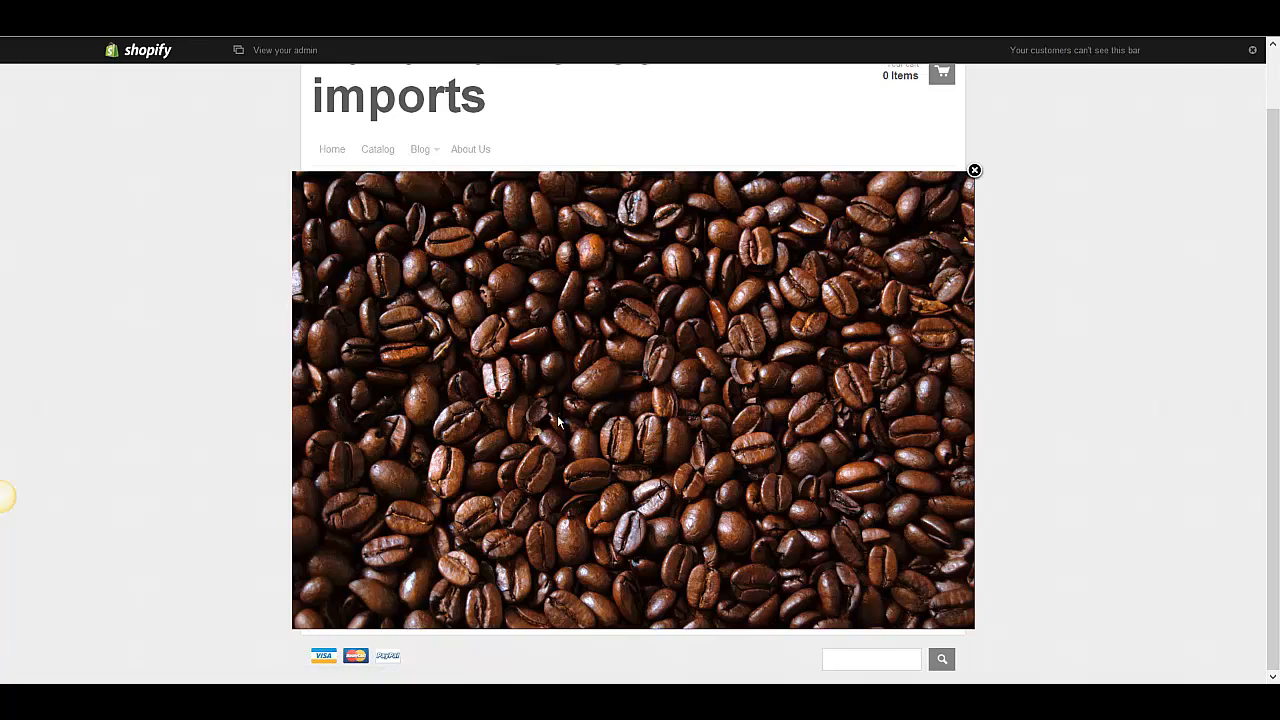
{"action": "left_click", "coordinate": [974, 171]}
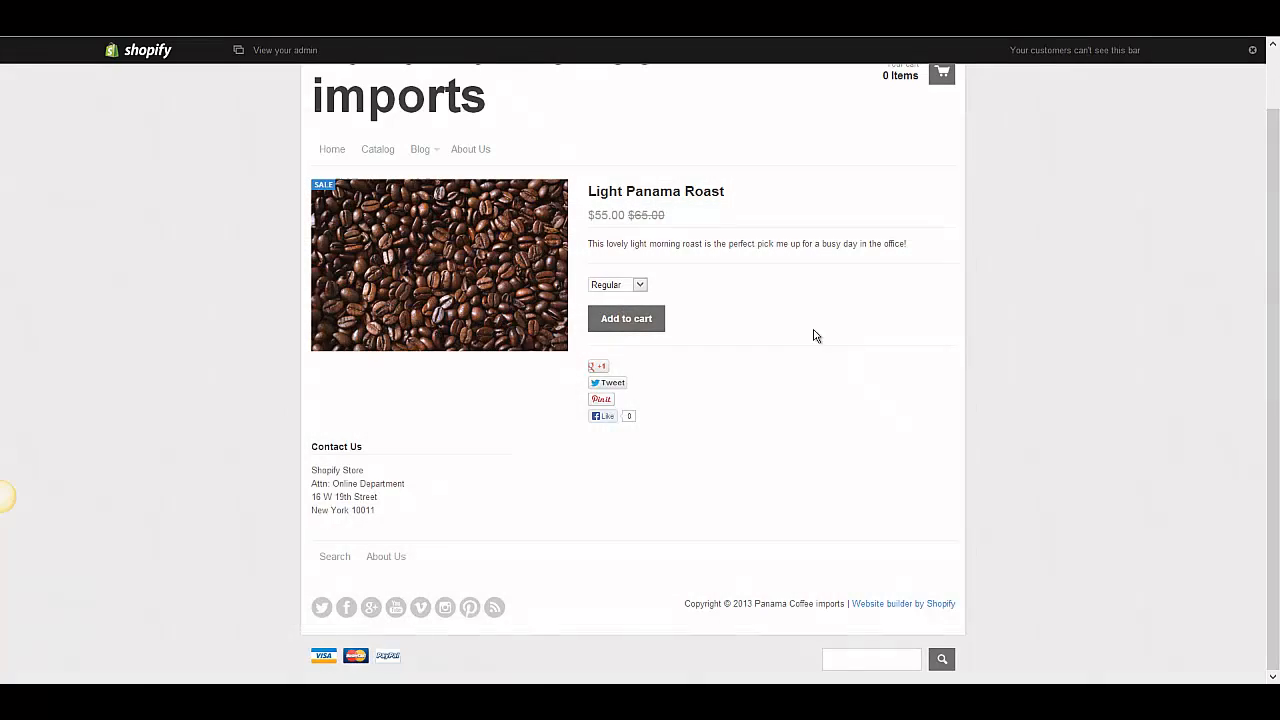
{"action": "left_click", "coordinate": [330, 20]}
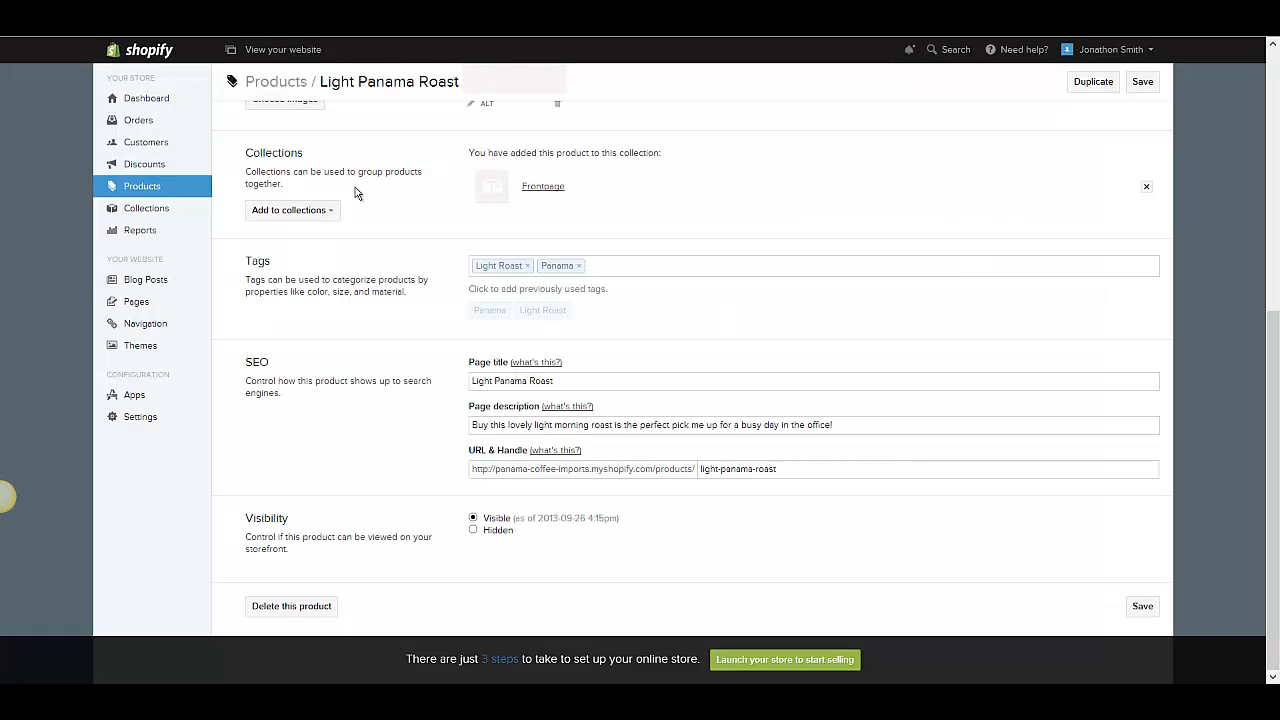